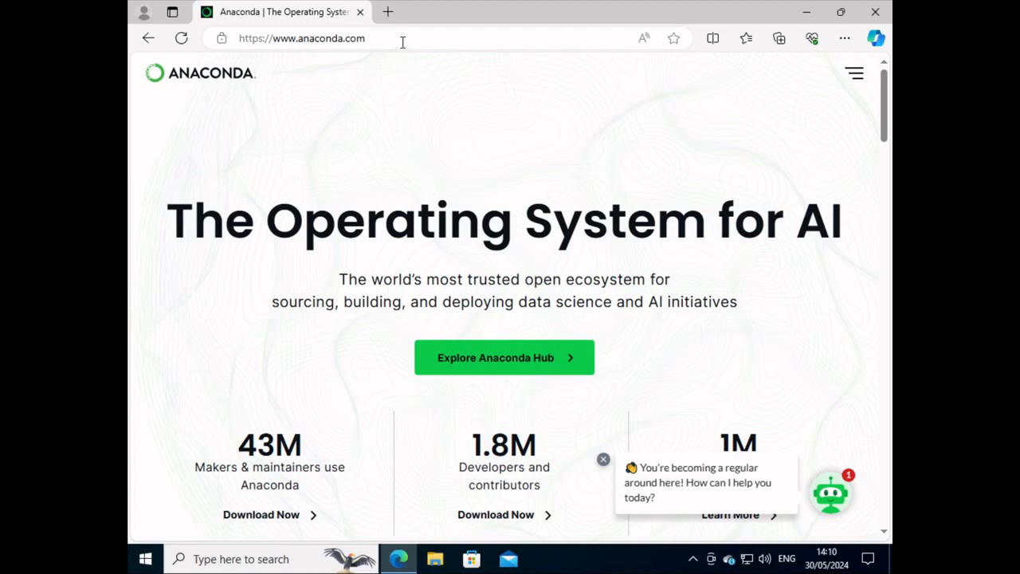
{"action": "left_click", "coordinate": [859, 76]}
{"action": "scroll", "coordinate": [706, 219], "scroll_direction": "down", "scroll_amount": 2}
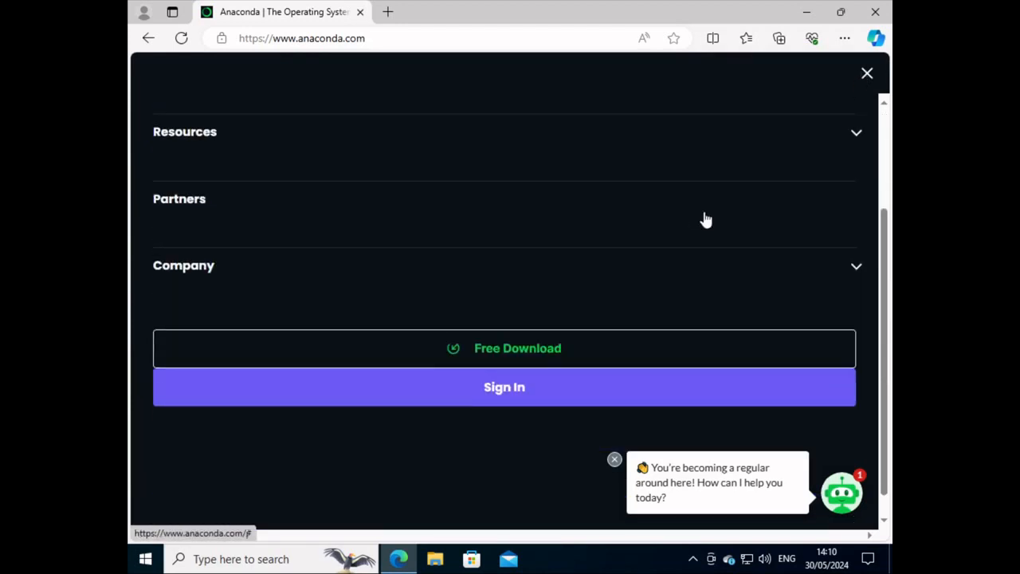
{"action": "left_click", "coordinate": [859, 78]}
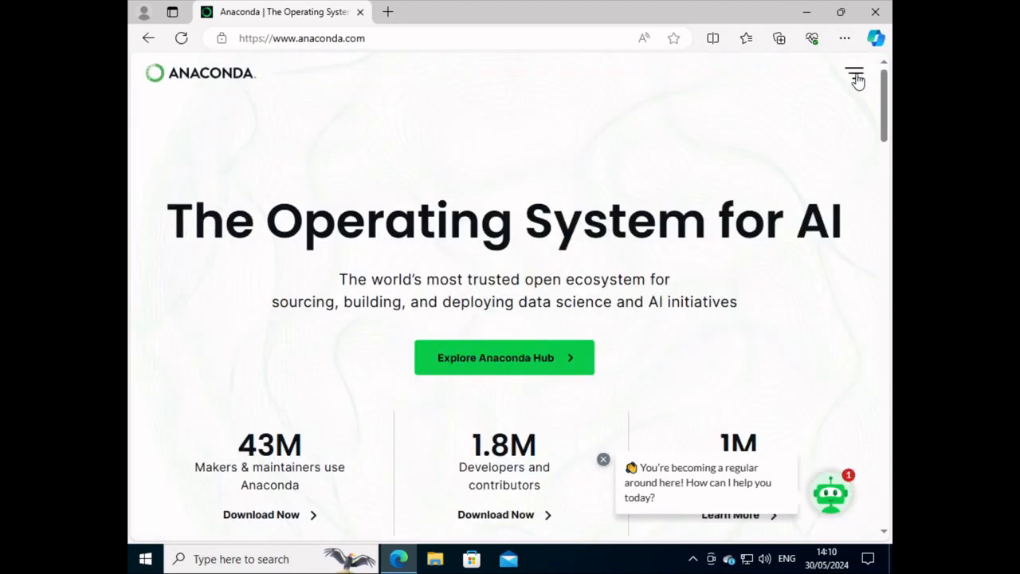
Go to the Free Download page on the Anaconda site and skip the registration
{"action": "left_click", "coordinate": [857, 78]}
{"action": "scroll", "coordinate": [593, 239], "scroll_direction": "down", "scroll_amount": 1}
{"action": "left_click", "coordinate": [546, 324]}
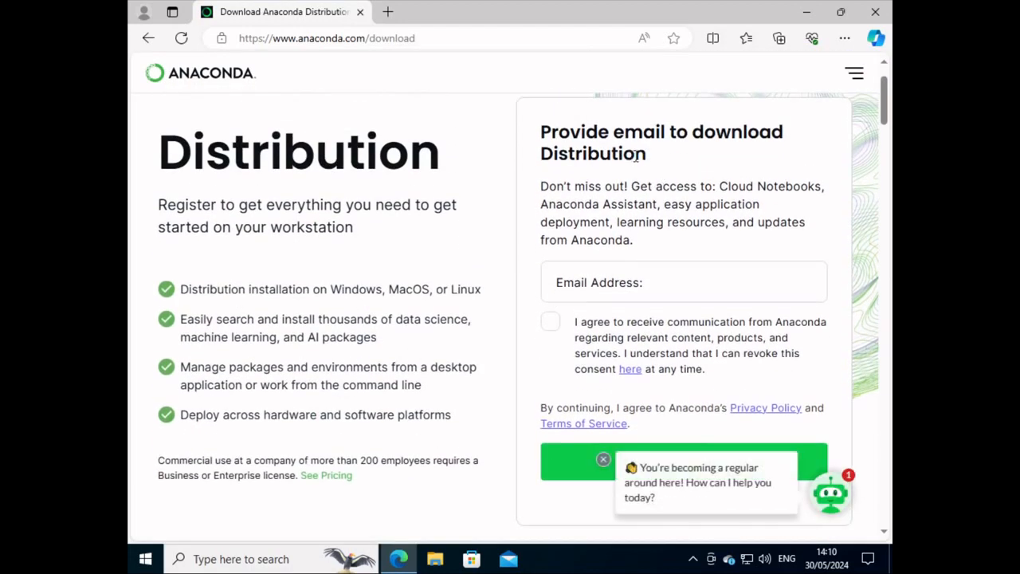
{"action": "scroll", "coordinate": [636, 158], "scroll_direction": "down", "scroll_amount": 1}
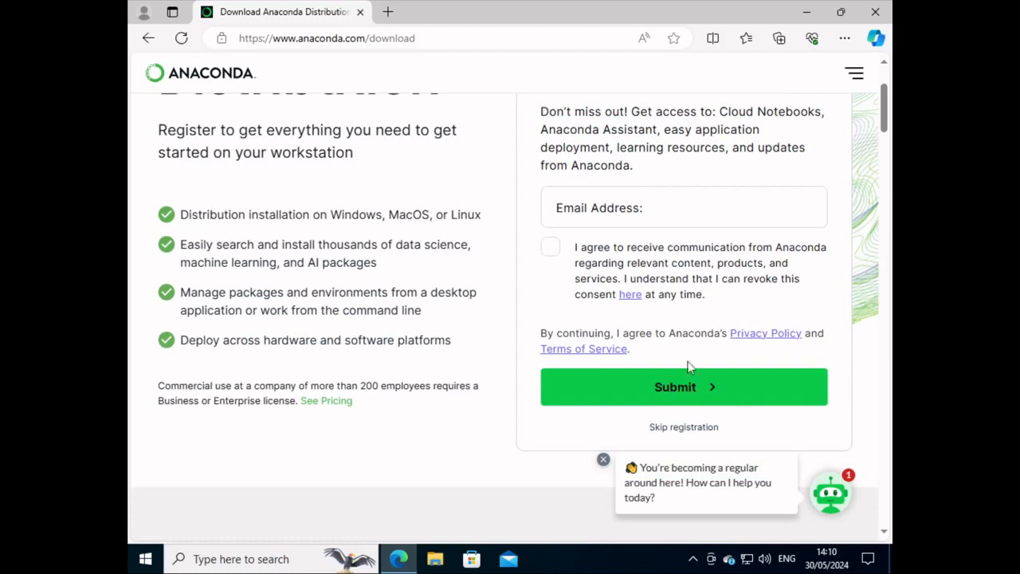
{"action": "left_click", "coordinate": [674, 435]}
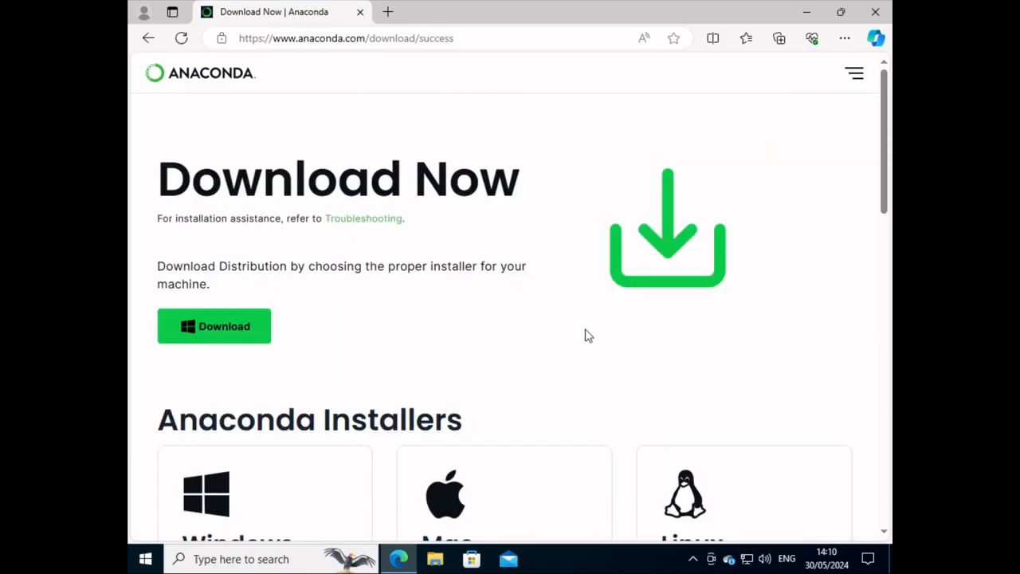
Download the Windows 64-bit graphical installer for Python 3.11 and open the downloaded file
{"action": "scroll", "coordinate": [582, 327], "scroll_direction": "down", "scroll_amount": 2}
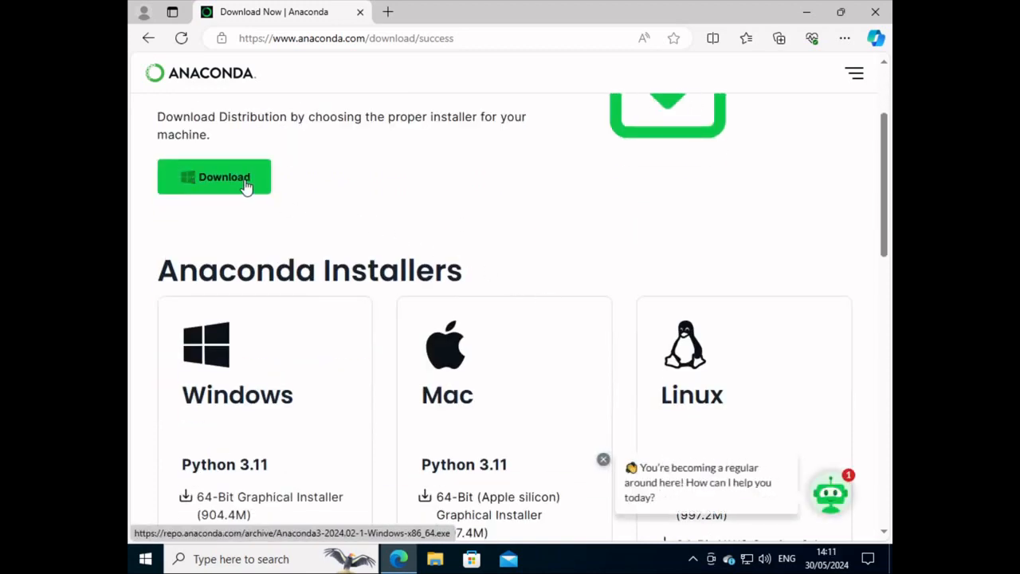
{"action": "scroll", "coordinate": [245, 185], "scroll_direction": "down", "scroll_amount": 1}
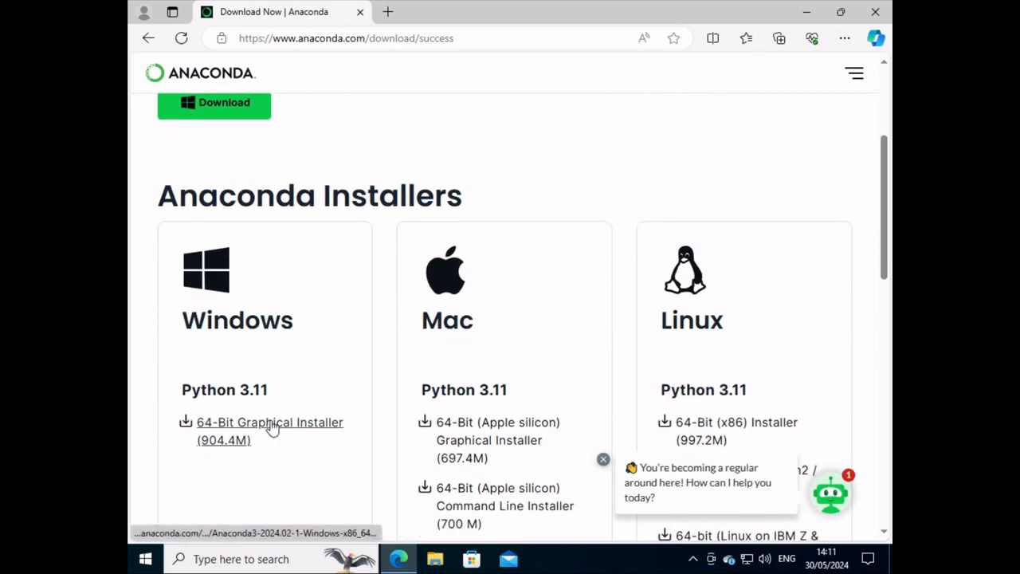
{"action": "left_click", "coordinate": [244, 110]}
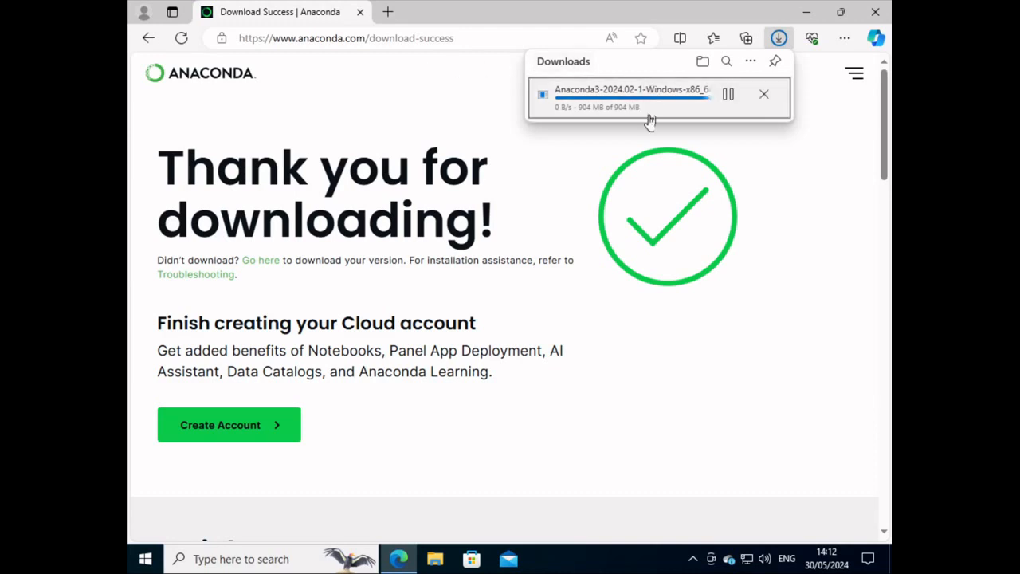
{"action": "left_click", "coordinate": [581, 102]}
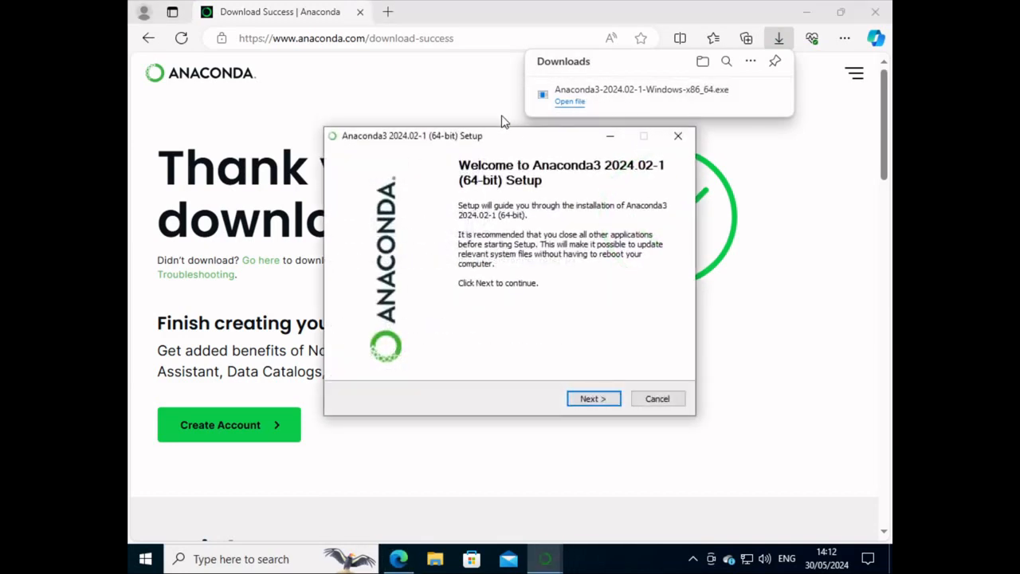
Proceed past the setup welcome page and accept the Anaconda3 license agreement
{"action": "left_click", "coordinate": [594, 399]}
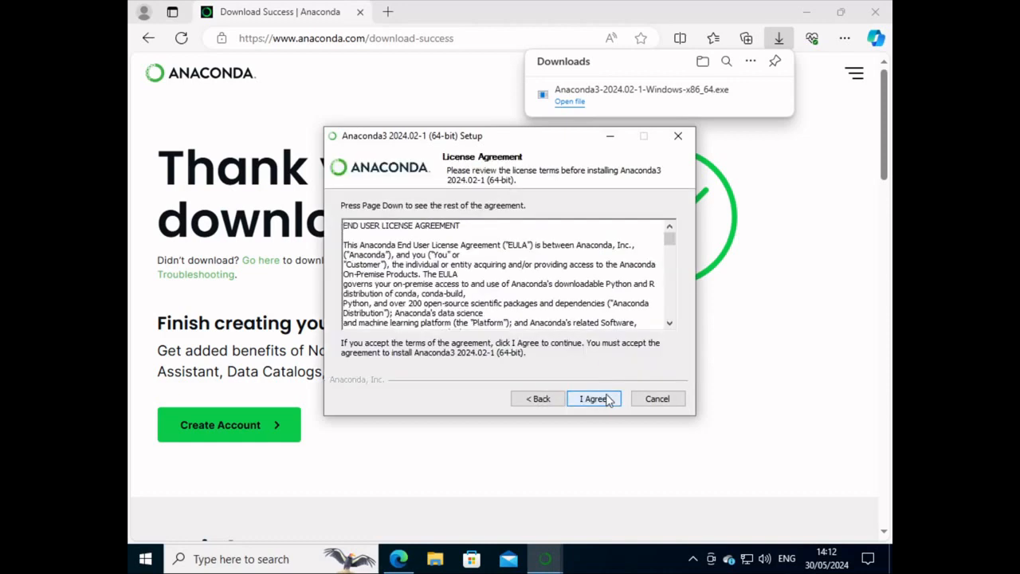
{"action": "scroll", "coordinate": [593, 312], "scroll_direction": "down", "scroll_amount": 10}
{"action": "scroll", "coordinate": [607, 303], "scroll_direction": "down", "scroll_amount": 10}
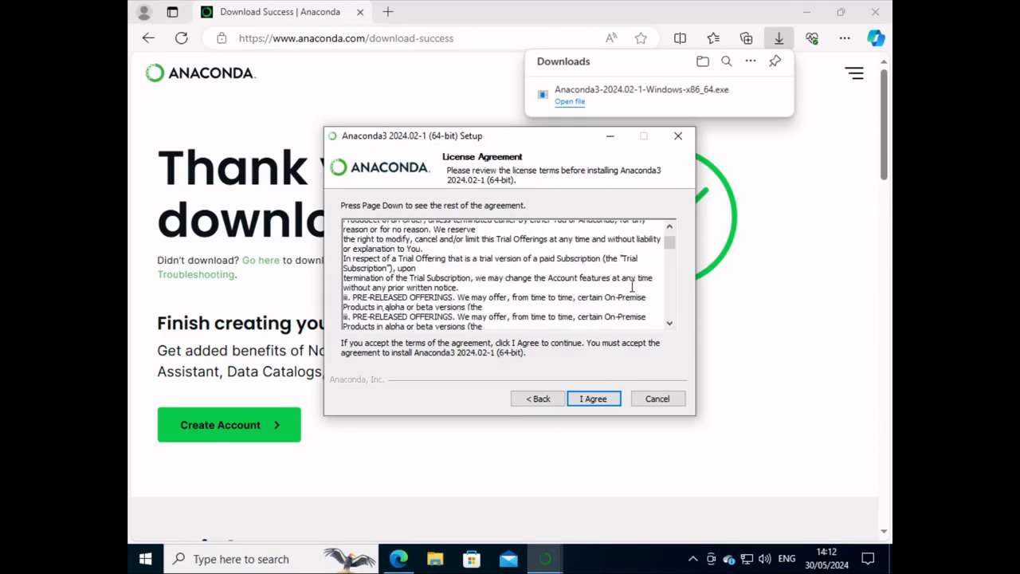
{"action": "left_click", "coordinate": [594, 401]}
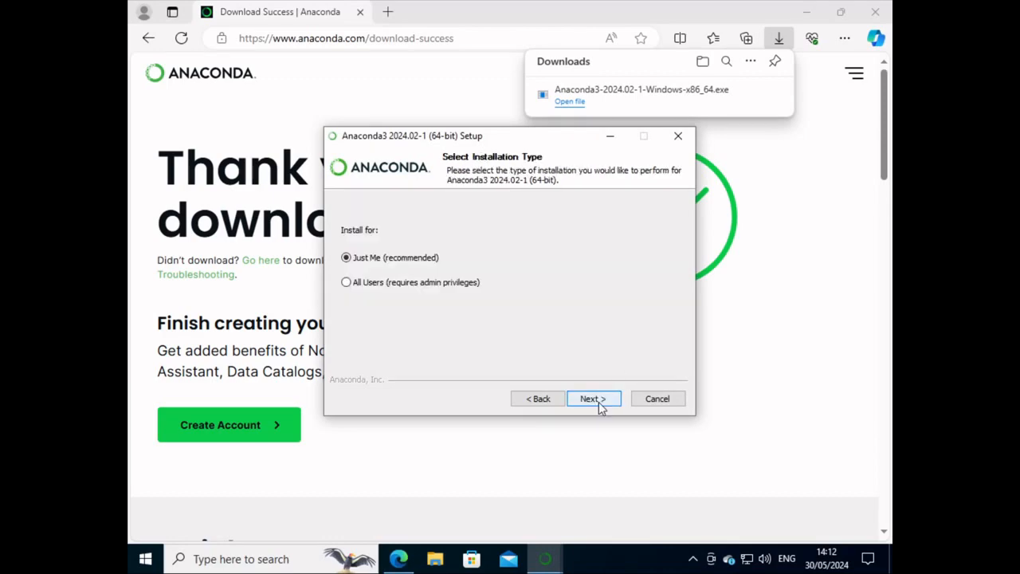
Choose the All Users installation type and allow the installer to make changes to the device
{"action": "left_click", "coordinate": [347, 283]}
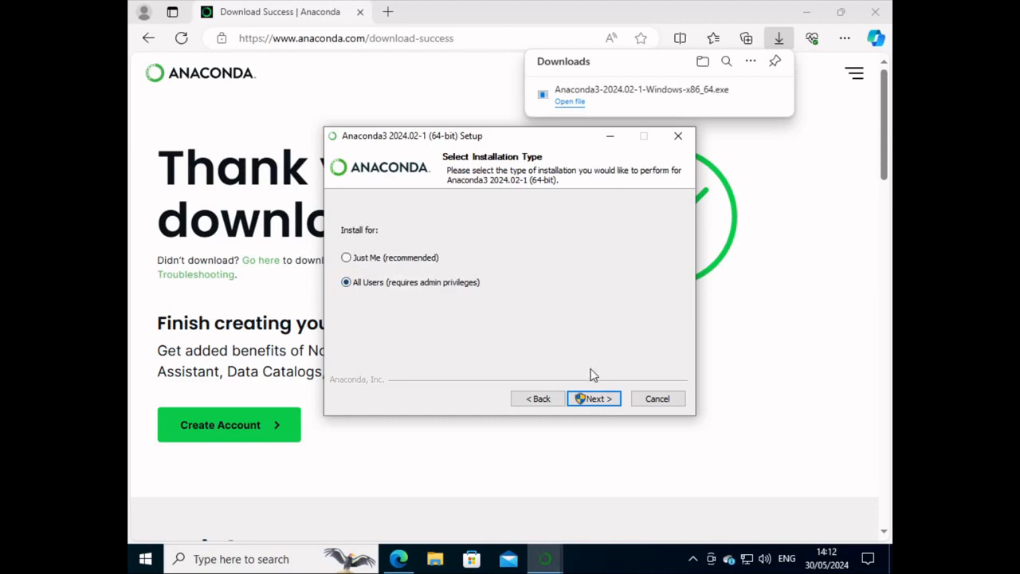
{"action": "left_click", "coordinate": [594, 398]}
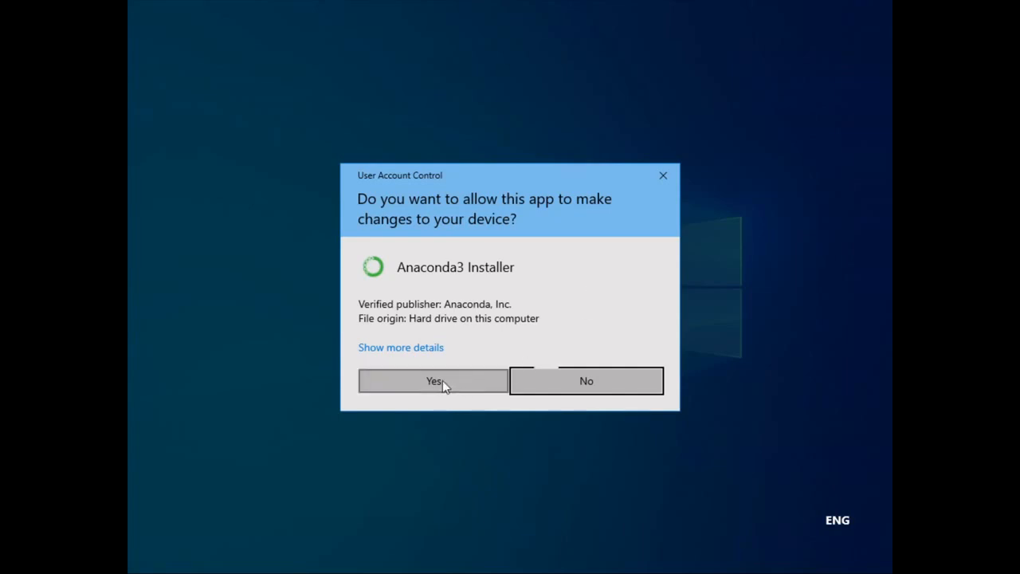
{"action": "left_click", "coordinate": [435, 381]}
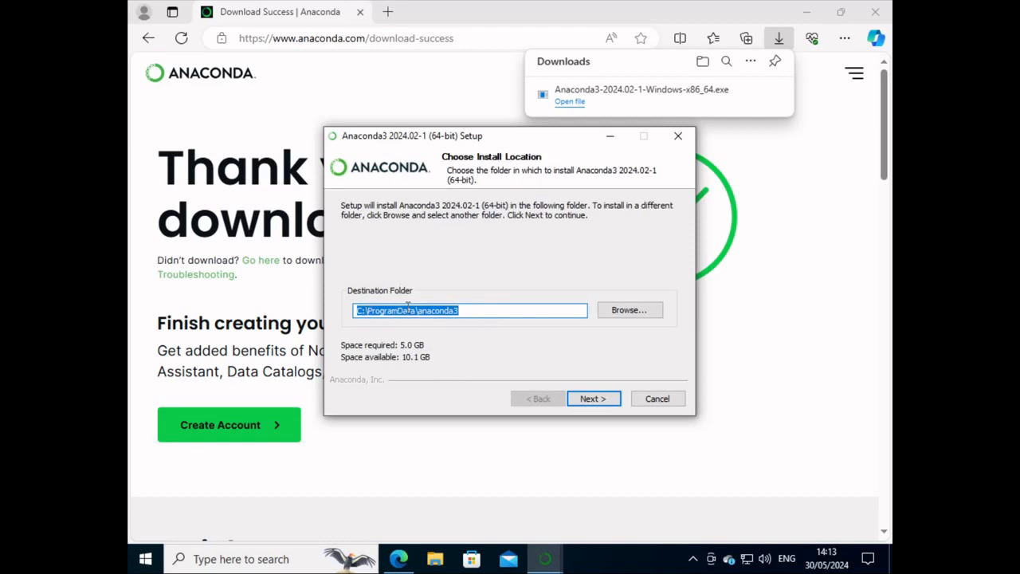
Install Anaconda3 into C:\ProgramData\anaconda3 with the default advanced options and show the installation details
{"action": "left_click", "coordinate": [590, 401]}
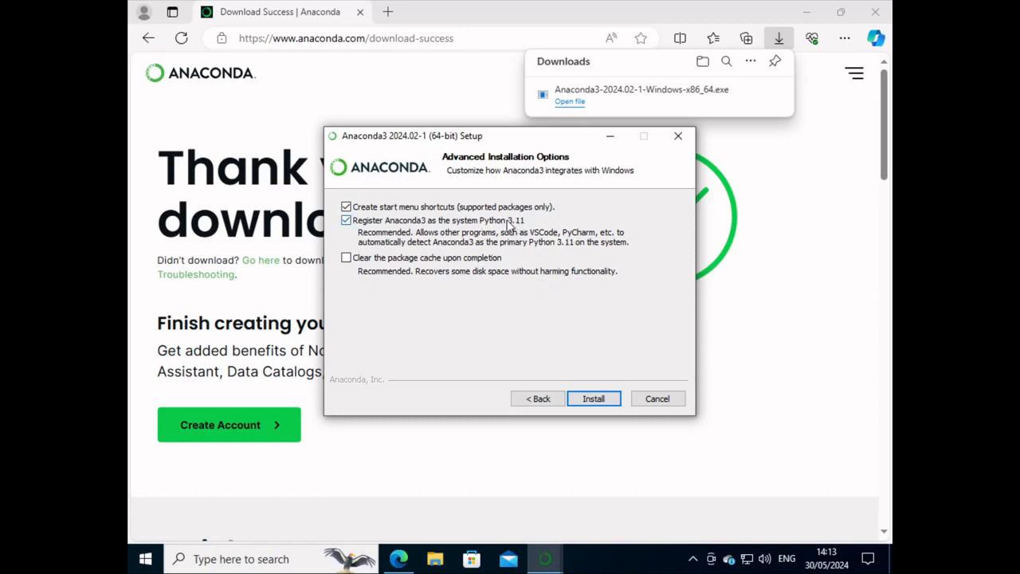
{"action": "left_click", "coordinate": [606, 401]}
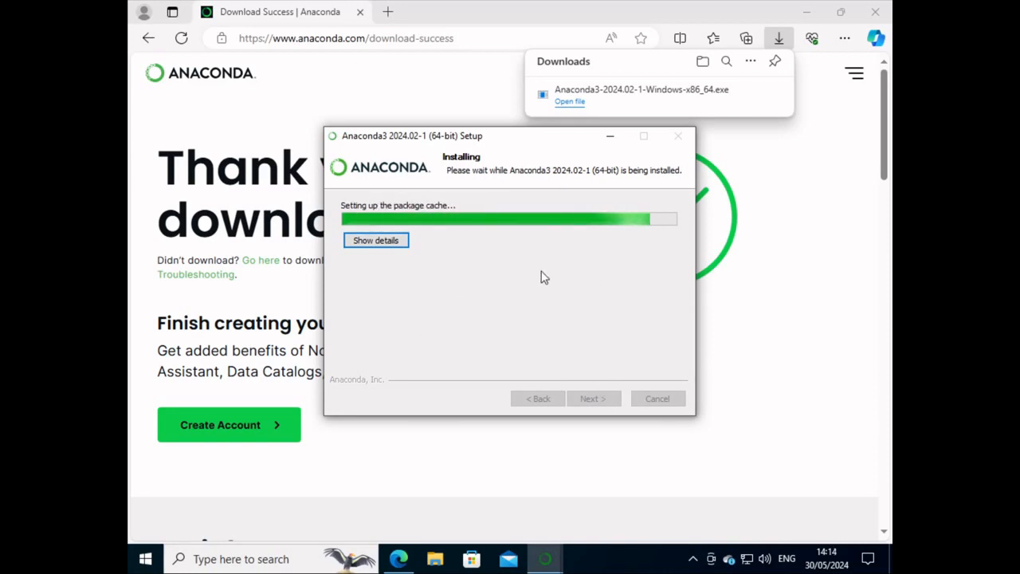
{"action": "left_click", "coordinate": [375, 241]}
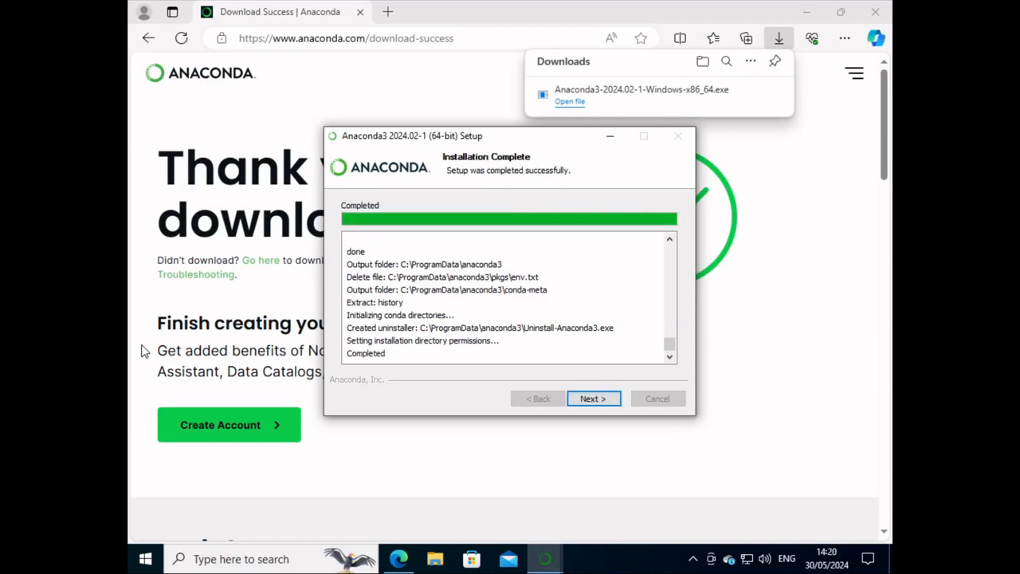
Complete the Anaconda3 setup with the option to launch Anaconda Navigator enabled
{"action": "left_click", "coordinate": [605, 398]}
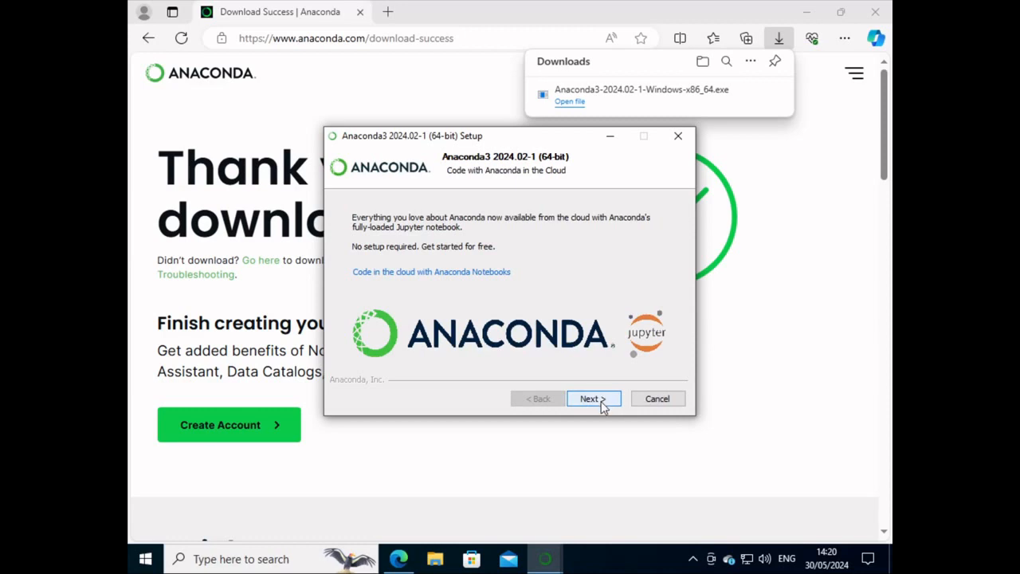
{"action": "left_click", "coordinate": [604, 402]}
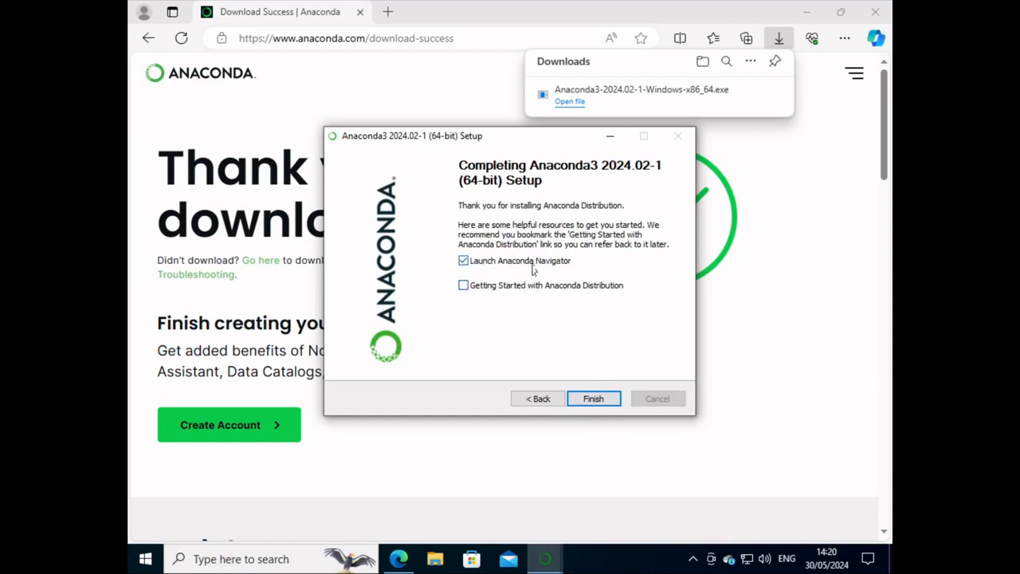
{"action": "left_click", "coordinate": [594, 399]}
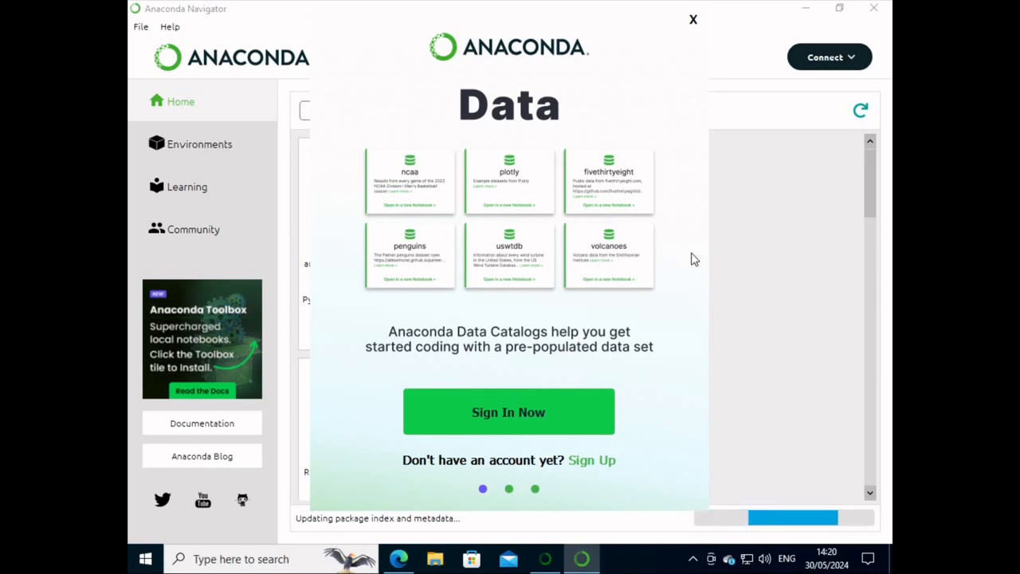
Dismiss the sign-in promotion and accept the update to Anaconda Navigator 2.6.0, agreeing to quit the running Navigator
{"action": "left_click", "coordinate": [693, 20]}
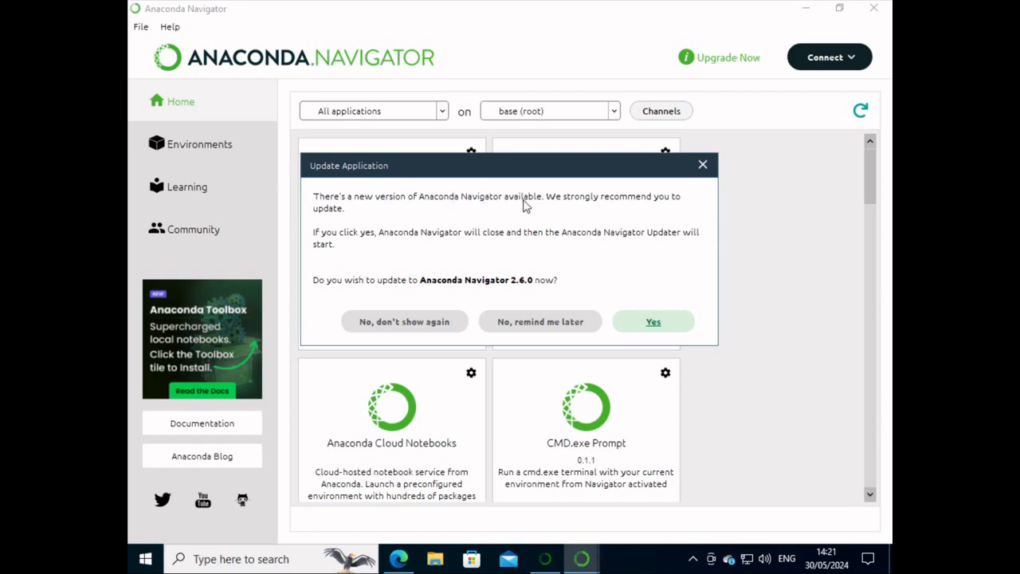
{"action": "left_click", "coordinate": [654, 322]}
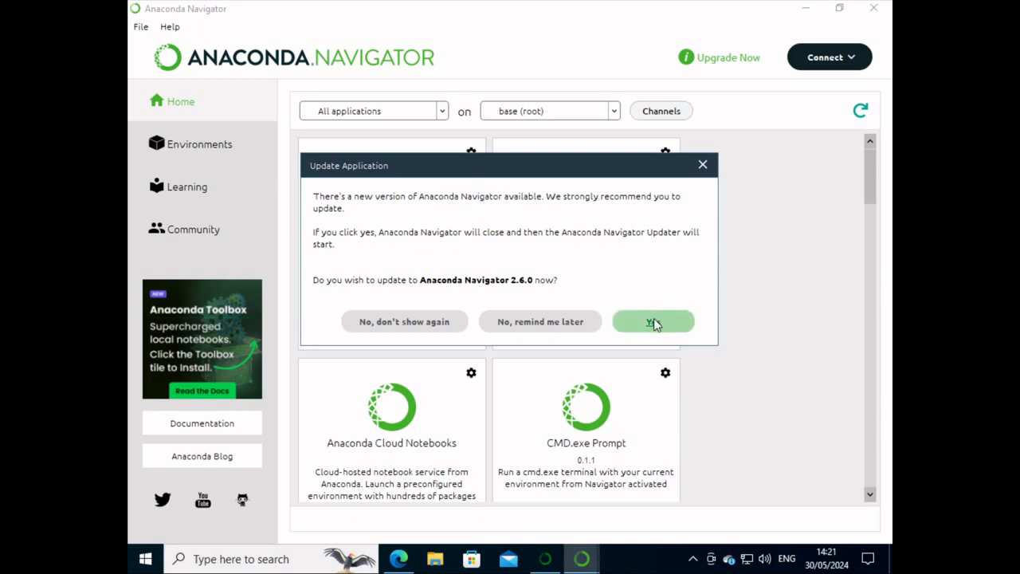
{"action": "left_click", "coordinate": [651, 322]}
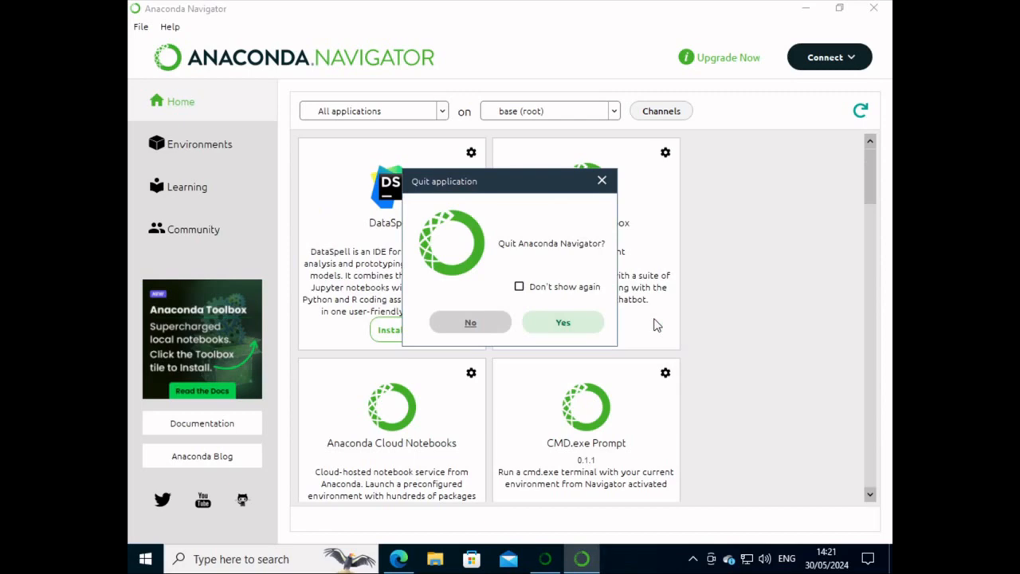
{"action": "left_click", "coordinate": [561, 324]}
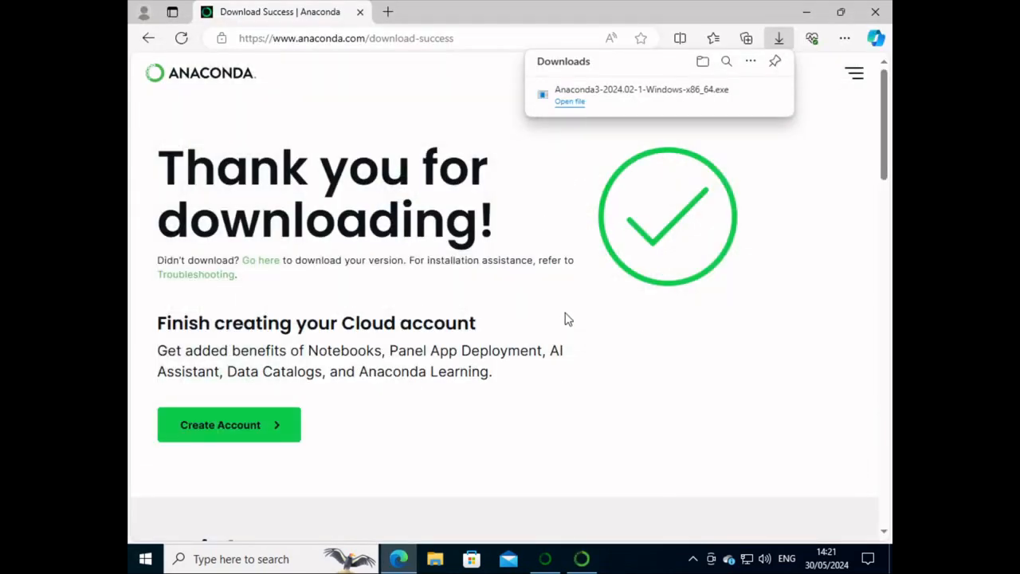
Bring up the Anaconda Navigator Updater window and start the update to version 2.6.0
{"action": "mouse_move", "coordinate": [584, 564]}
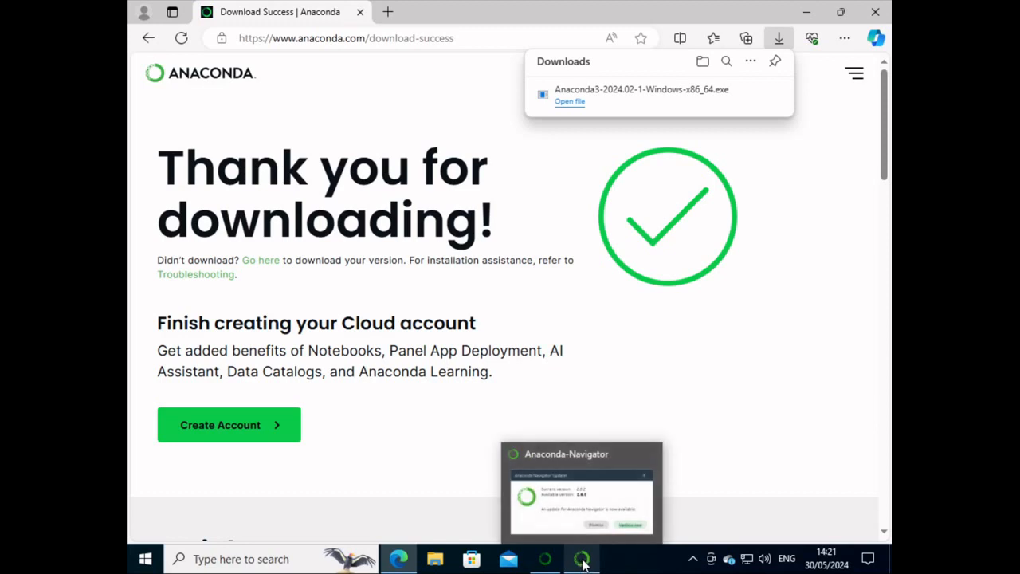
{"action": "left_click", "coordinate": [584, 562]}
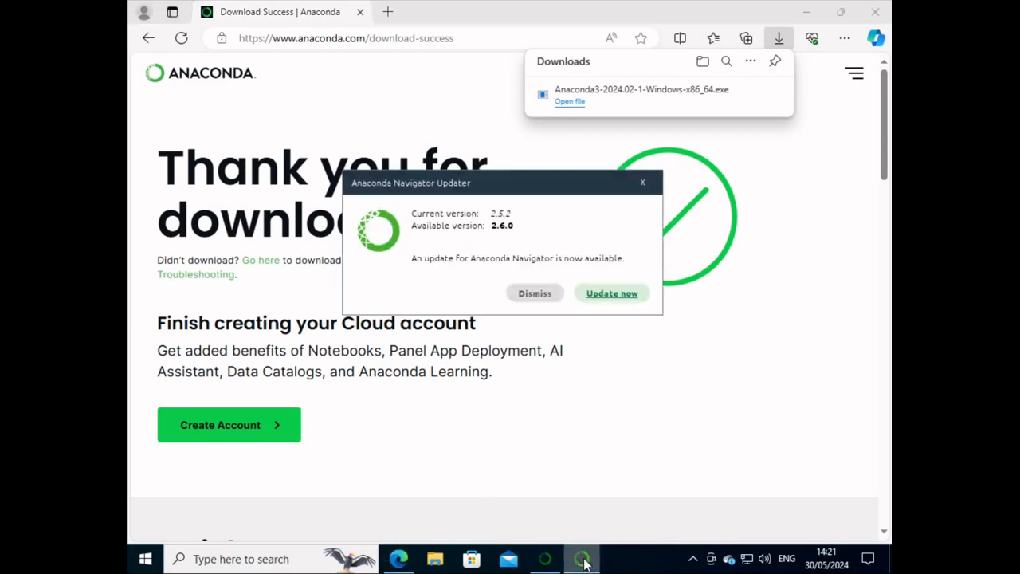
{"action": "left_click", "coordinate": [627, 295]}
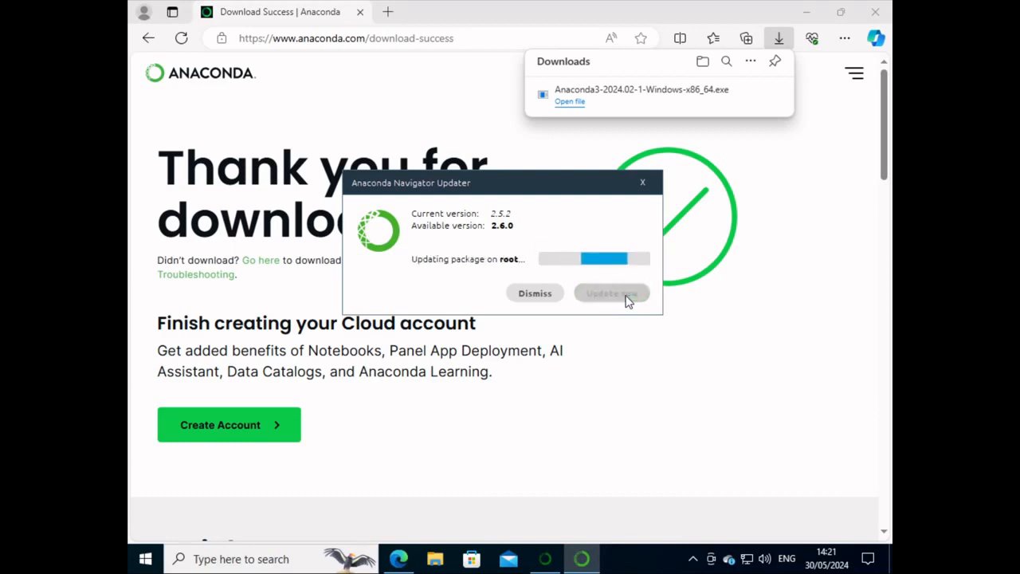
Minimize the browser, move the updater and leftover setup windows apart, and quit the Anaconda3 setup
{"action": "left_click", "coordinate": [809, 18]}
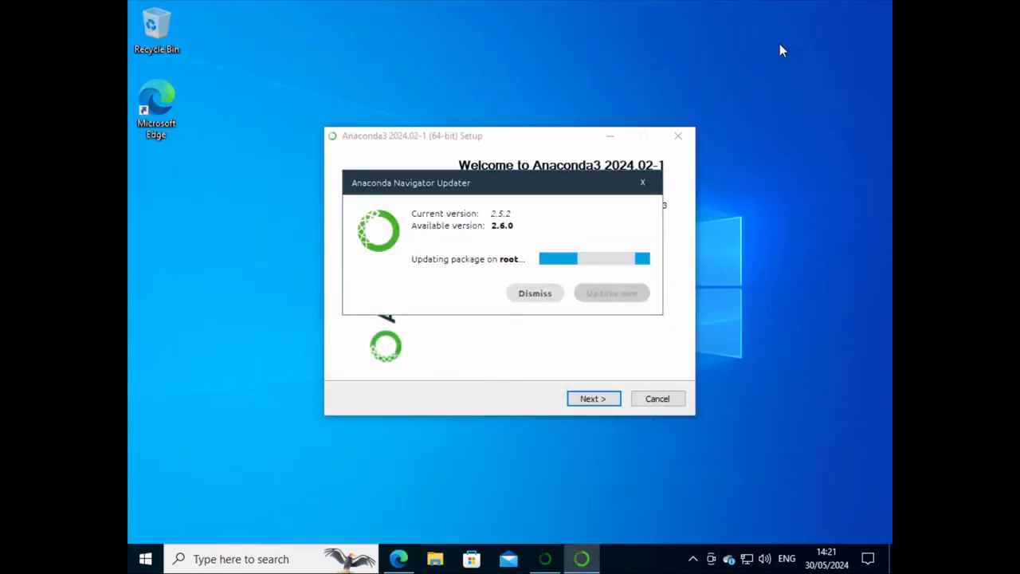
{"action": "left_click_drag", "start_coordinate": [581, 194], "coordinate": [707, 235]}
{"action": "left_click_drag", "start_coordinate": [586, 140], "coordinate": [466, 109]}
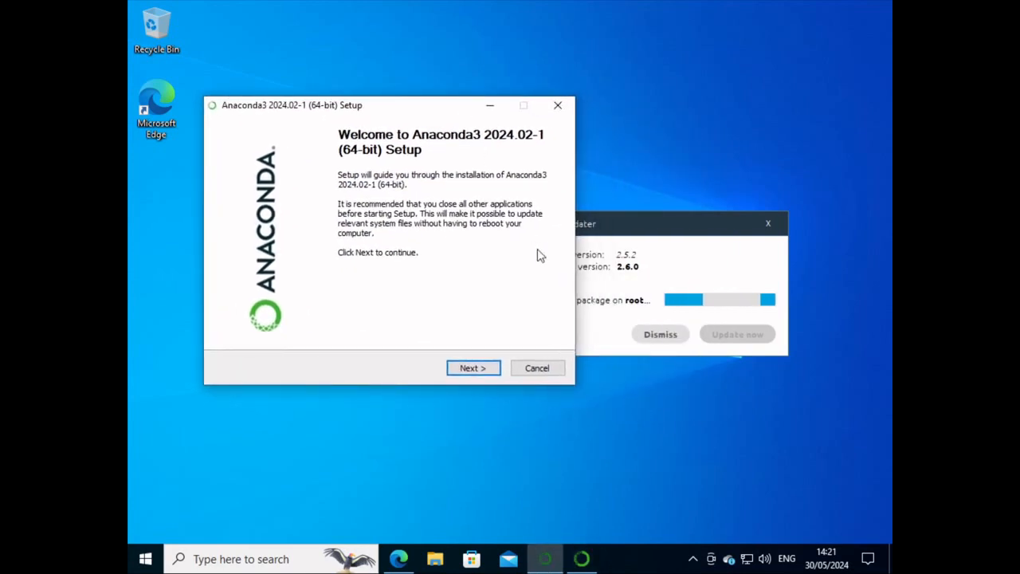
{"action": "left_click", "coordinate": [545, 373]}
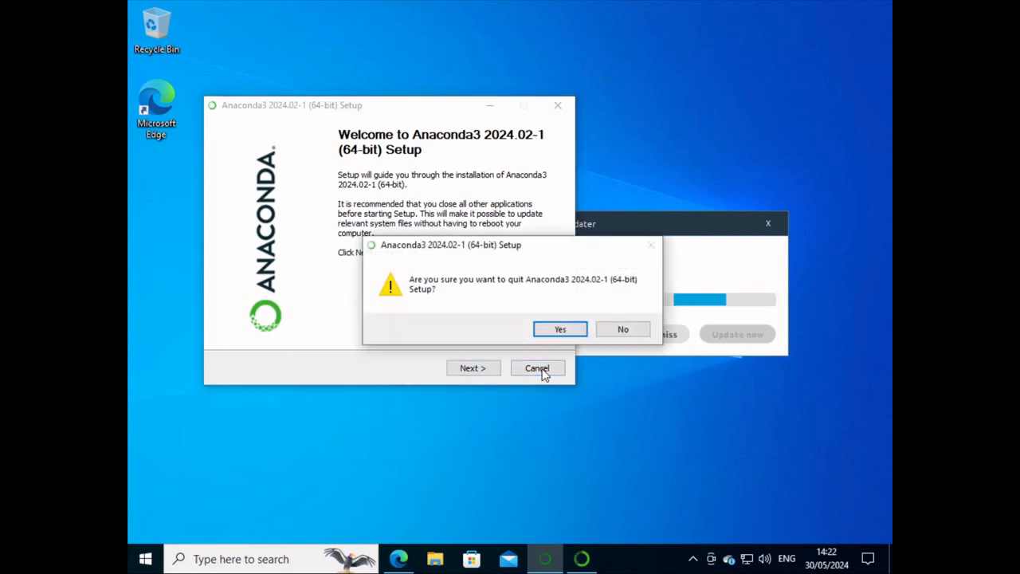
{"action": "left_click", "coordinate": [574, 332]}
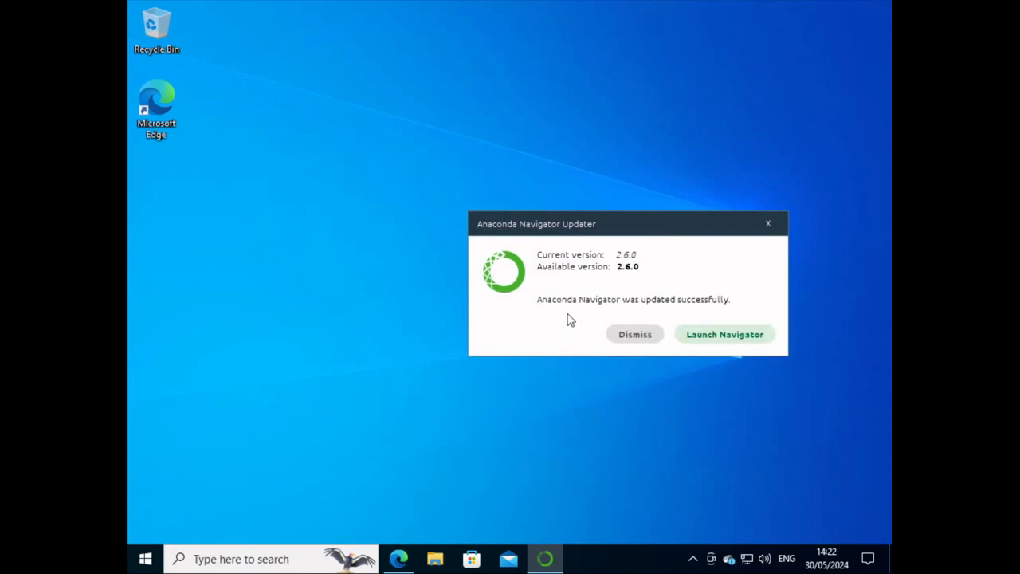
Launch the updated Navigator from the updater and browse the applications on its Home page
{"action": "left_click", "coordinate": [722, 341]}
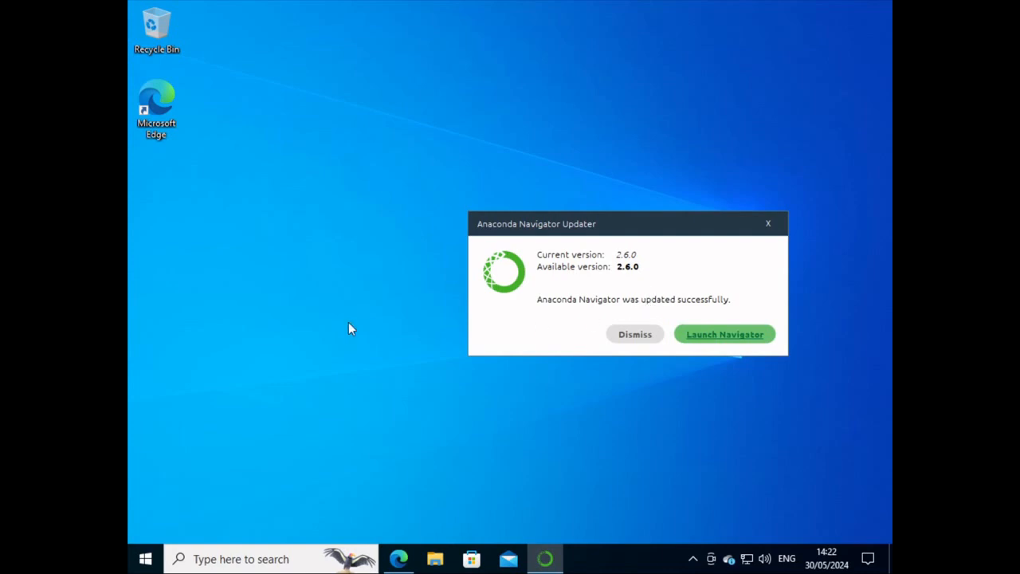
{"action": "left_click", "coordinate": [722, 335]}
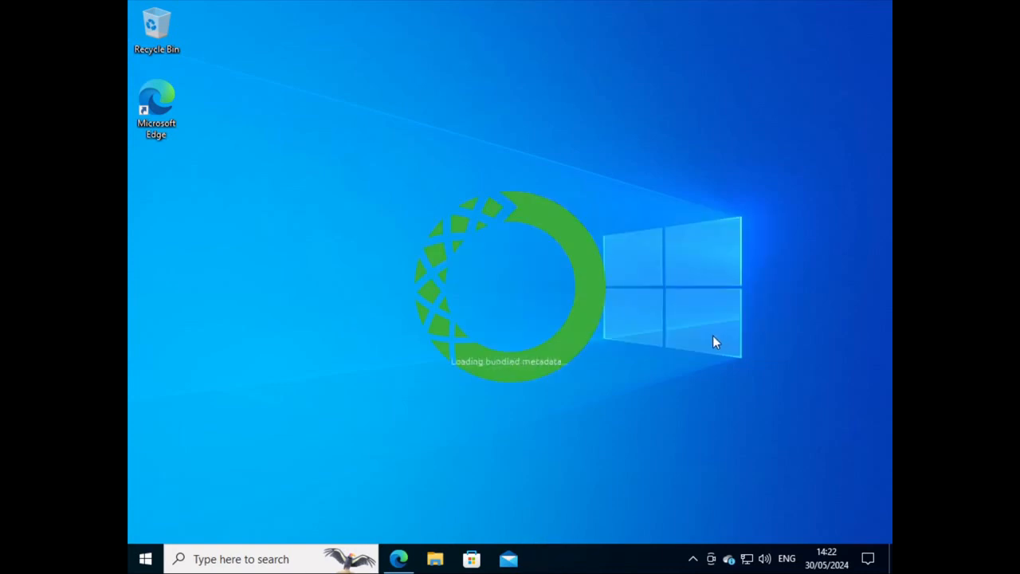
{"action": "scroll", "coordinate": [683, 319], "scroll_direction": "down", "scroll_amount": 5}
{"action": "scroll", "coordinate": [664, 321], "scroll_direction": "down", "scroll_amount": 5}
{"action": "scroll", "coordinate": [660, 322], "scroll_direction": "up", "scroll_amount": 3}
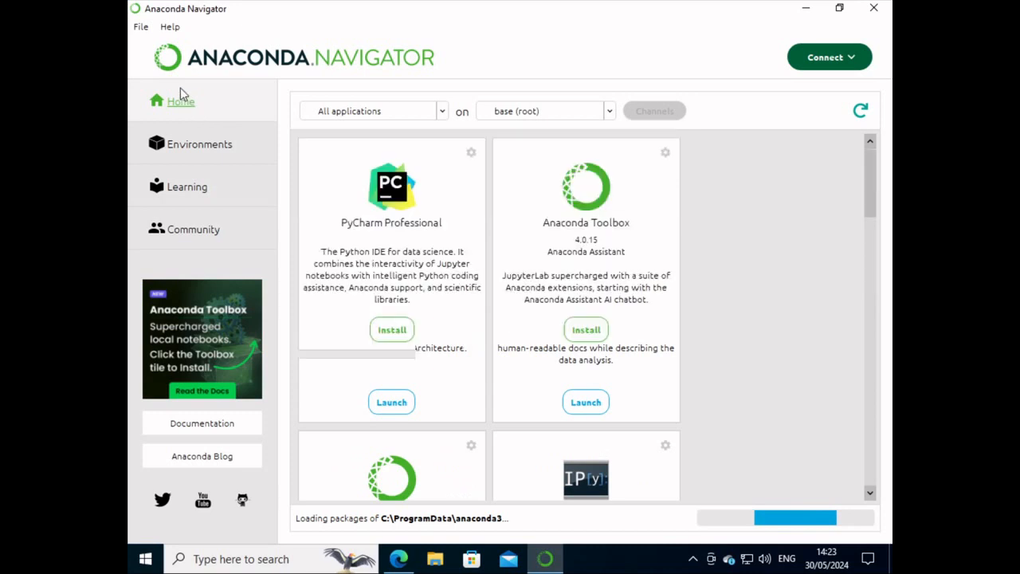
Quit Anaconda Navigator and confirm closing it
{"action": "left_click", "coordinate": [143, 29]}
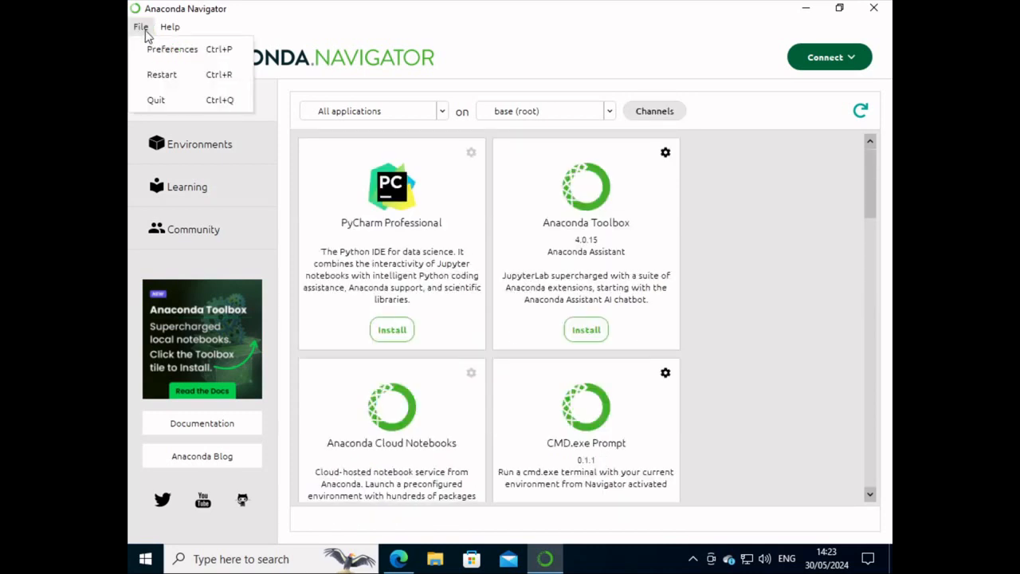
{"action": "left_click", "coordinate": [163, 101]}
{"action": "left_click", "coordinate": [564, 323]}
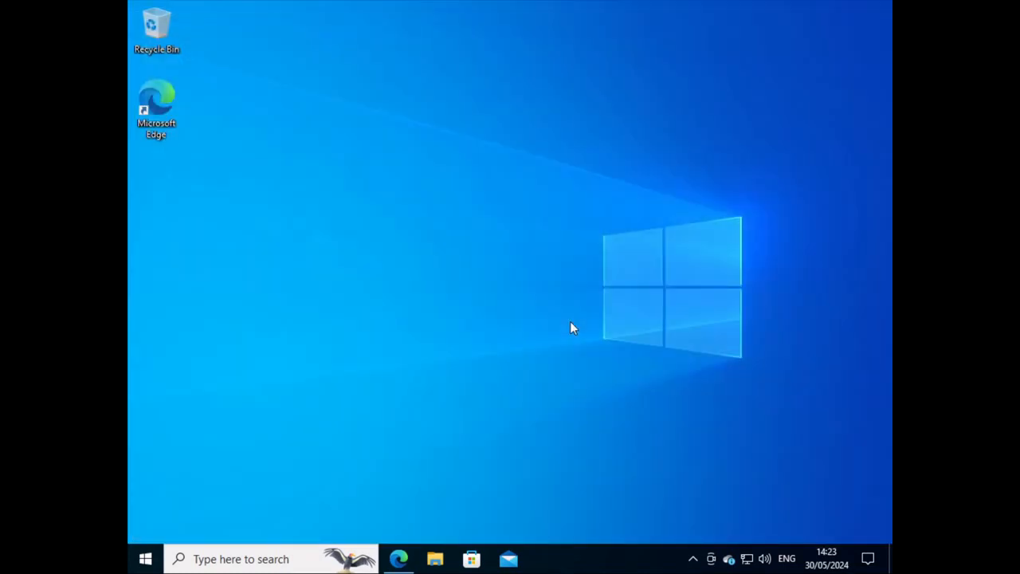
Run Anaconda Prompt from the Anaconda3 (64-bit) folder as administrator and allow it to make changes to the device
{"action": "left_click", "coordinate": [146, 558]}
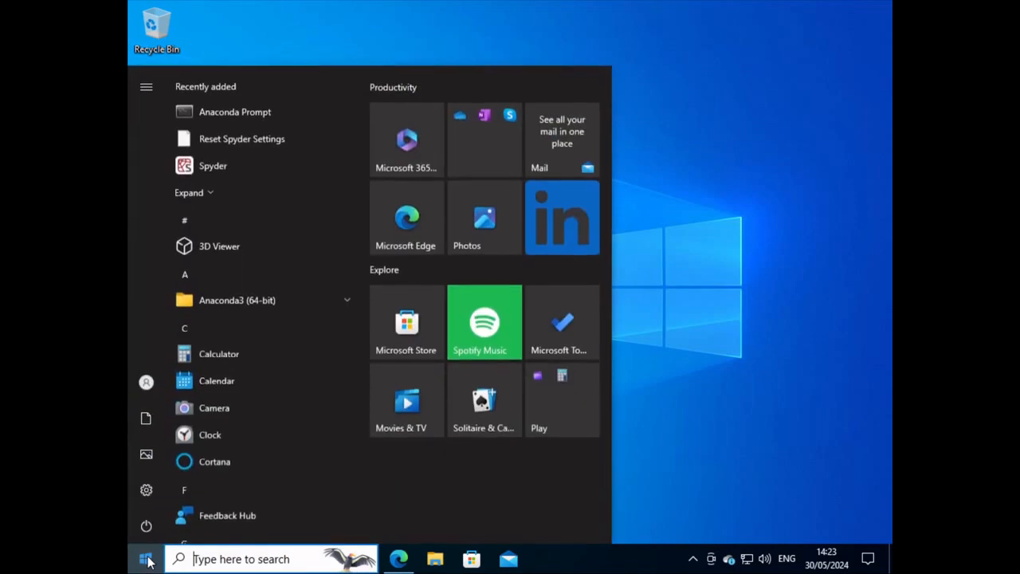
{"action": "left_click", "coordinate": [254, 302]}
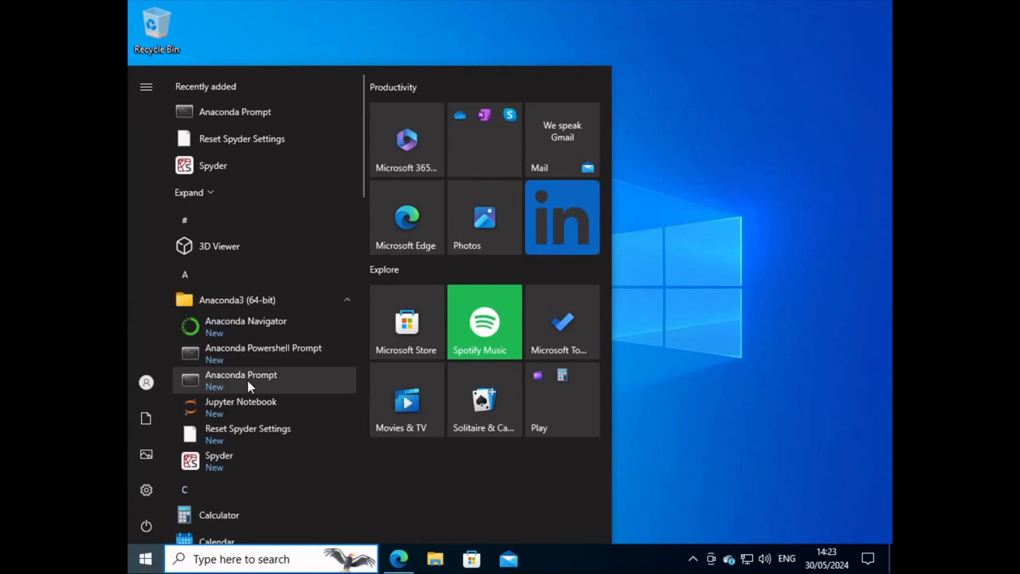
{"action": "left_click", "coordinate": [247, 380]}
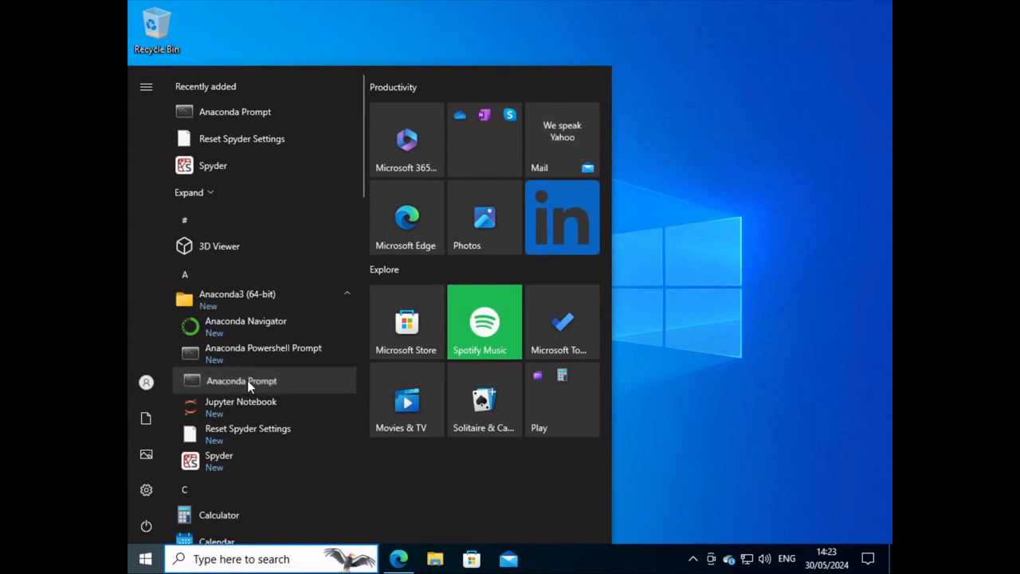
{"action": "right_click", "coordinate": [247, 381]}
{"action": "mouse_move", "coordinate": [314, 421]}
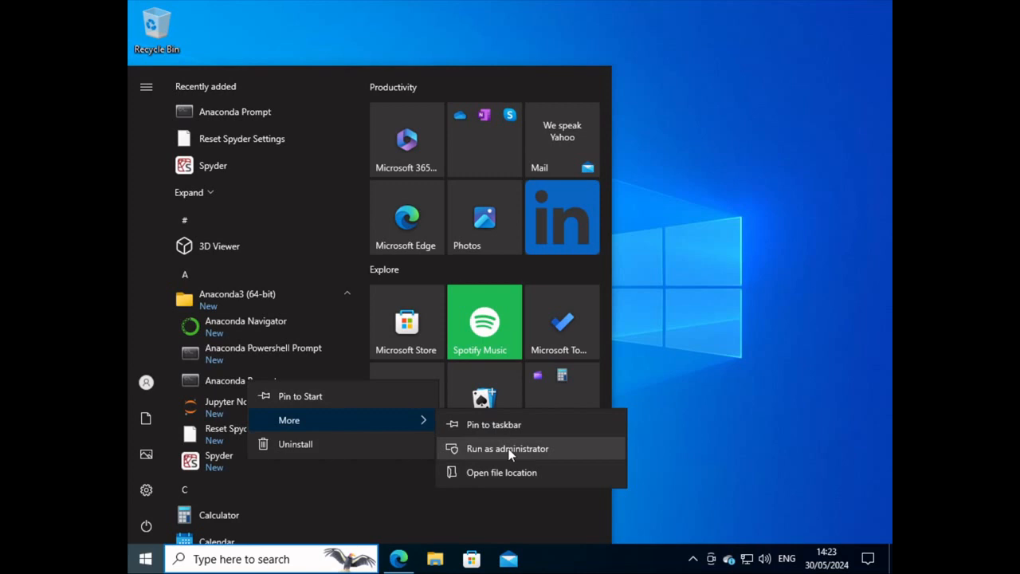
{"action": "left_click", "coordinate": [510, 450]}
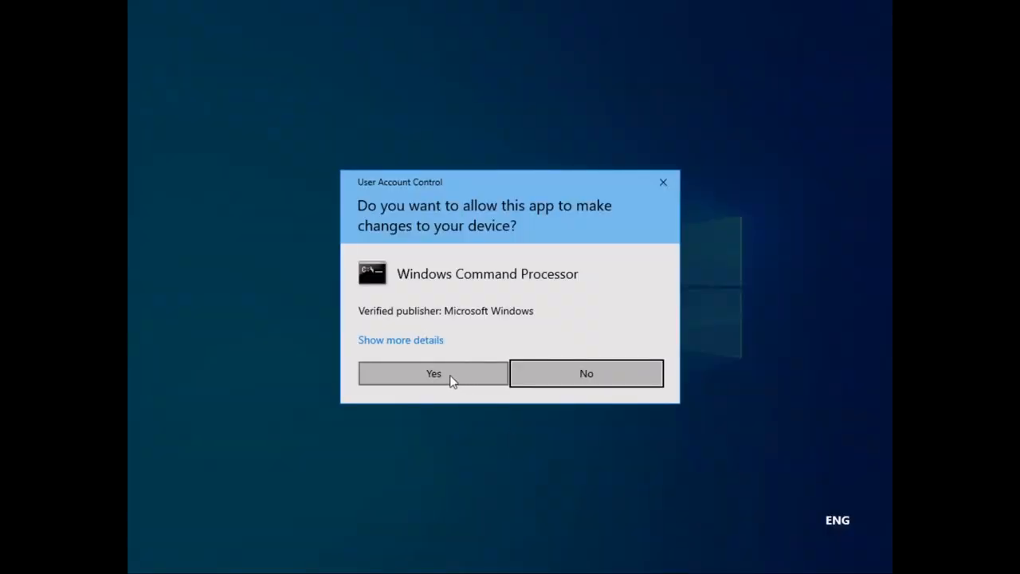
{"action": "left_click", "coordinate": [451, 380]}
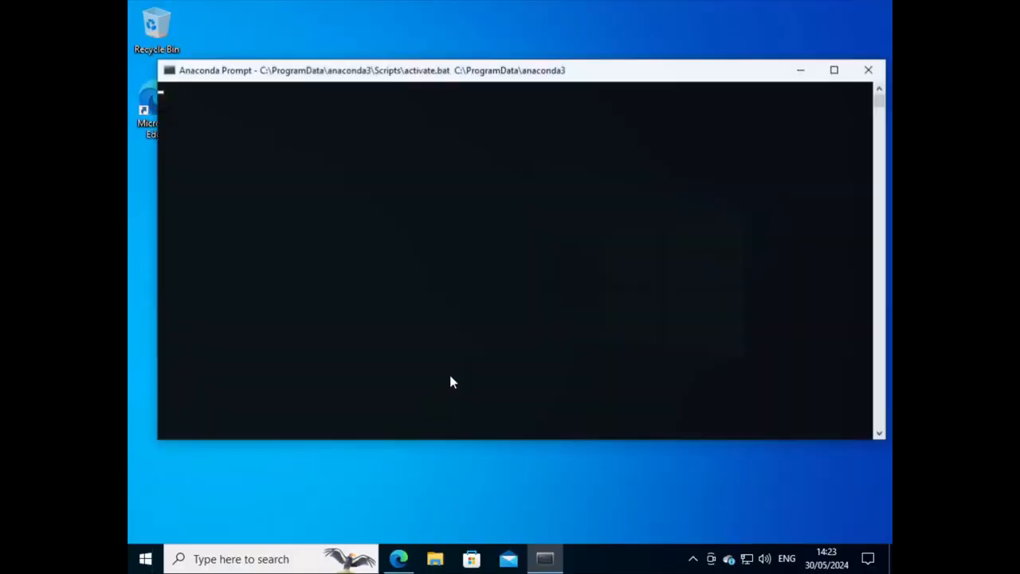
List the installed packages matching python in the base environment with "conda list python"
{"action": "left_click", "coordinate": [463, 315]}
{"action": "type", "text": "conda"}
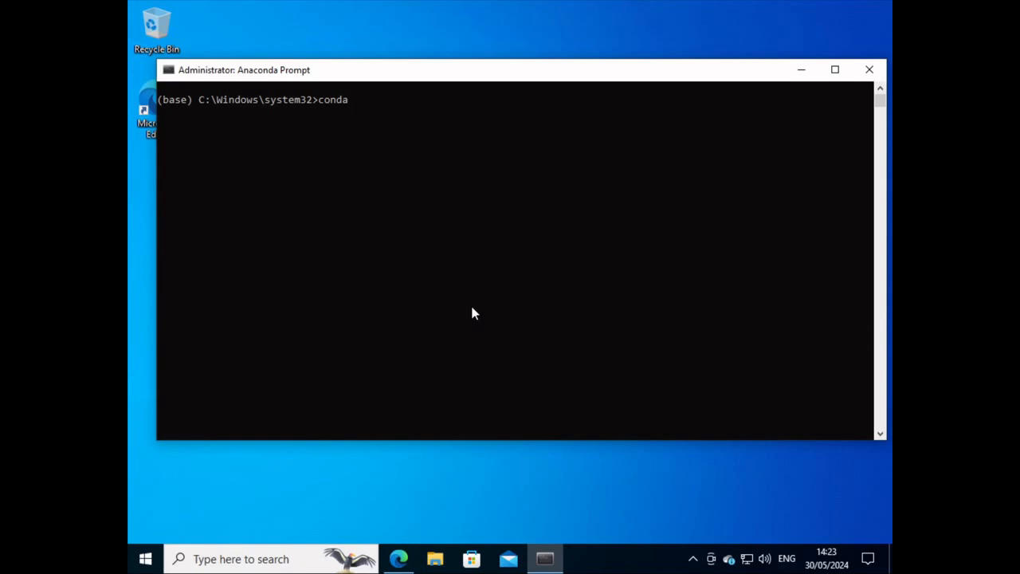
{"action": "type", "text": "list python"}
{"action": "key", "text": "Return"}
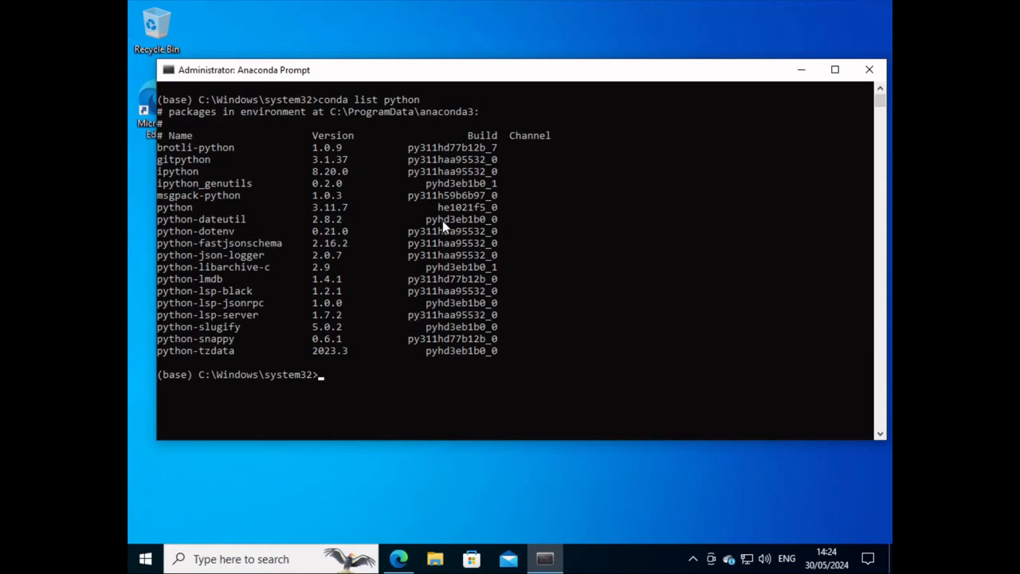
Start installing Python 3.12 in the base environment with "conda install python=3.12"
{"action": "type", "text": "conda install python="}
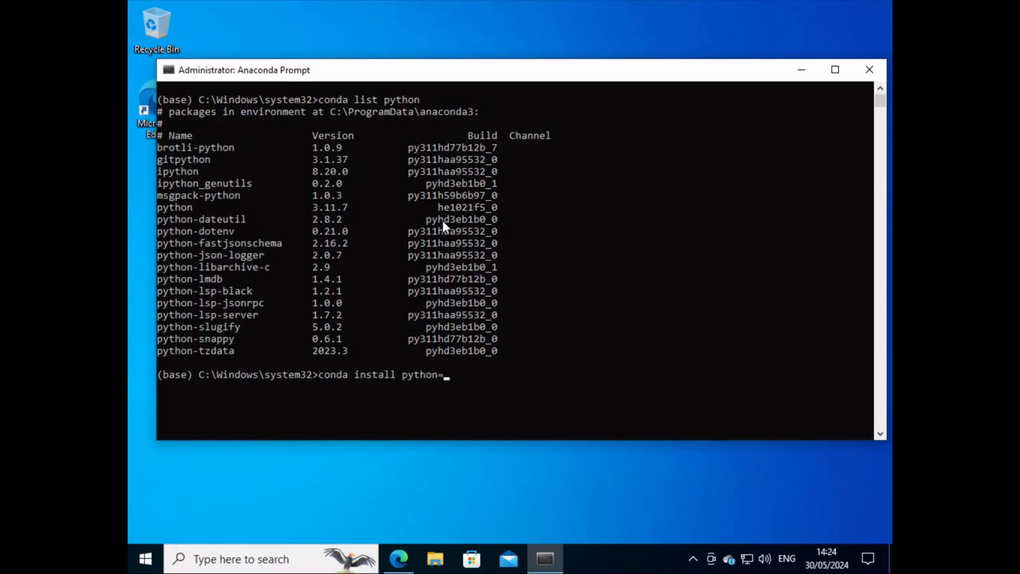
{"action": "type", "text": "3.12"}
{"action": "key", "text": "Return"}
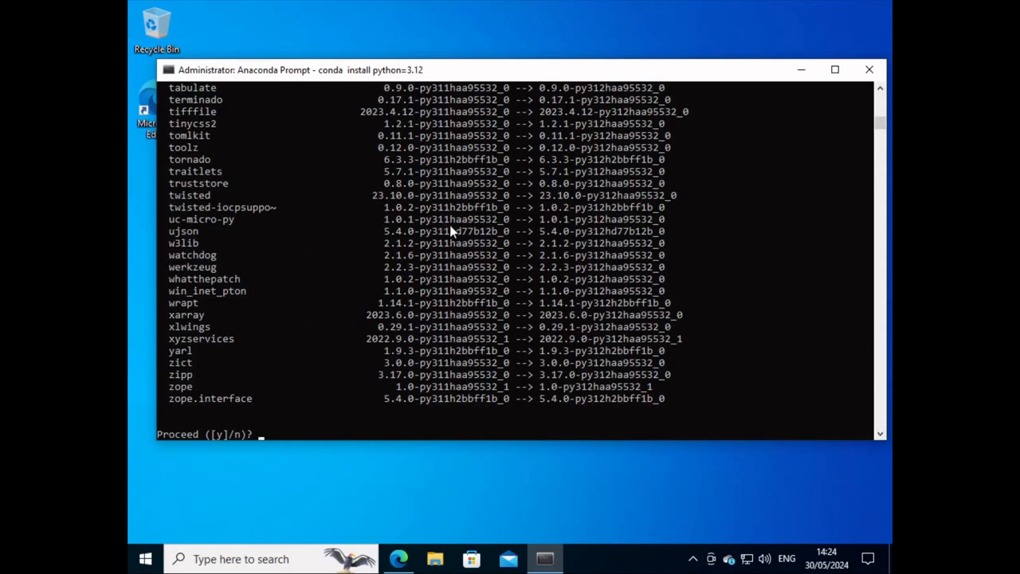
Review the planned package changes for Python 3.12 and answer y to proceed with the installation
{"action": "type", "text": "y"}
{"action": "scroll", "coordinate": [450, 226], "scroll_direction": "up", "scroll_amount": 15}
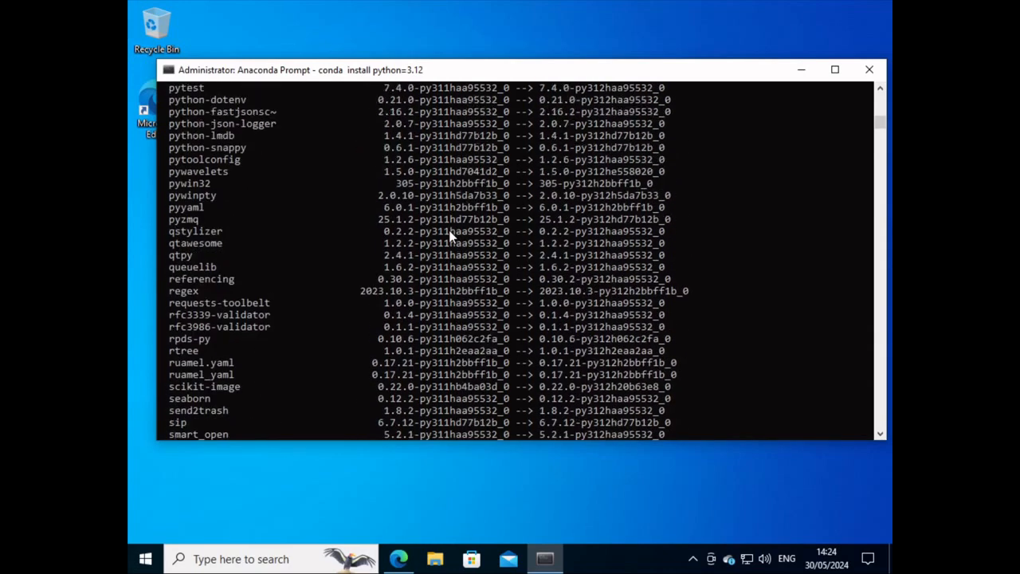
{"action": "scroll", "coordinate": [451, 233], "scroll_direction": "up", "scroll_amount": 5}
{"action": "scroll", "coordinate": [451, 232], "scroll_direction": "up", "scroll_amount": 10}
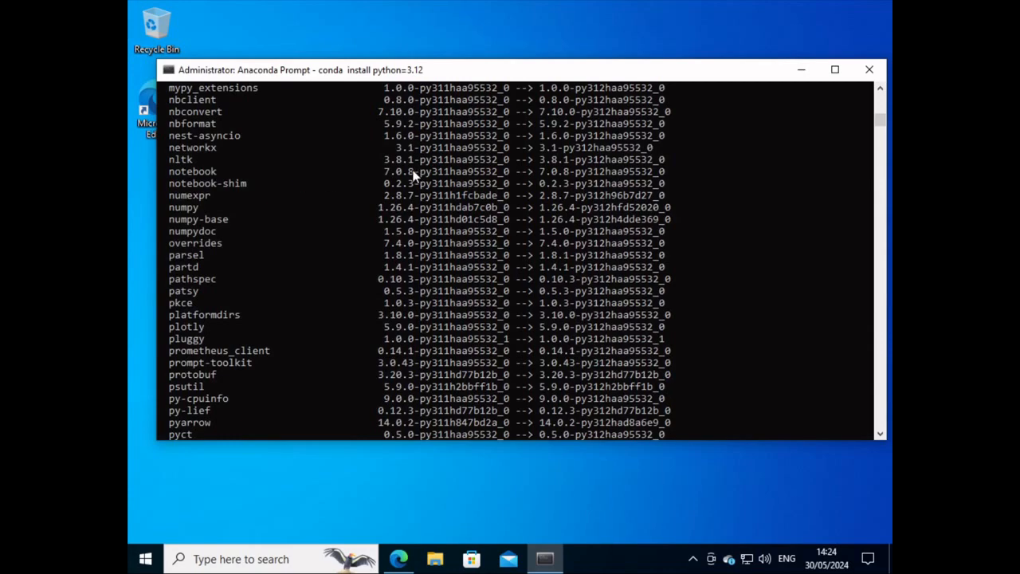
{"action": "scroll", "coordinate": [367, 201], "scroll_direction": "up", "scroll_amount": 6}
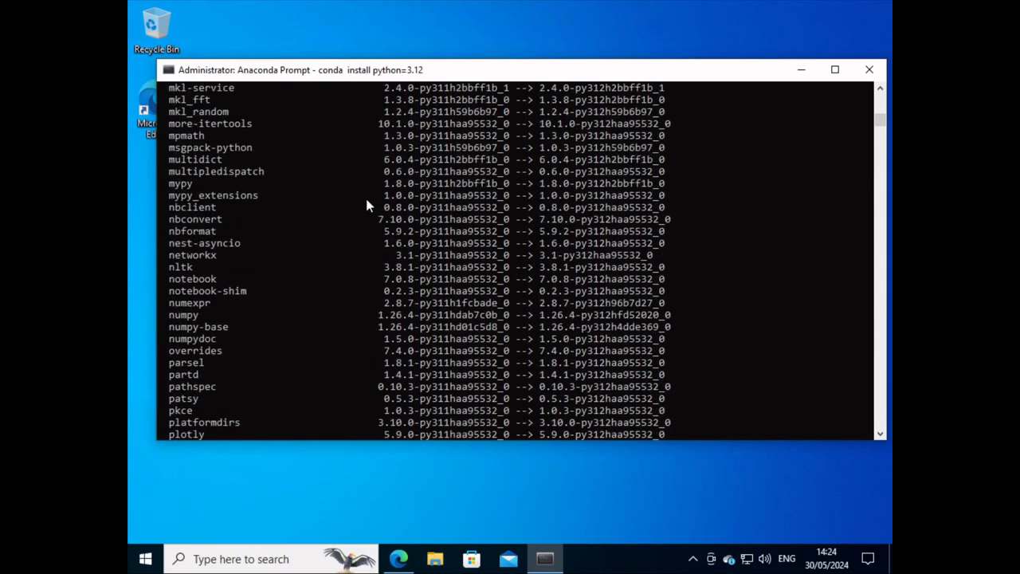
{"action": "scroll", "coordinate": [367, 201], "scroll_direction": "up", "scroll_amount": 5}
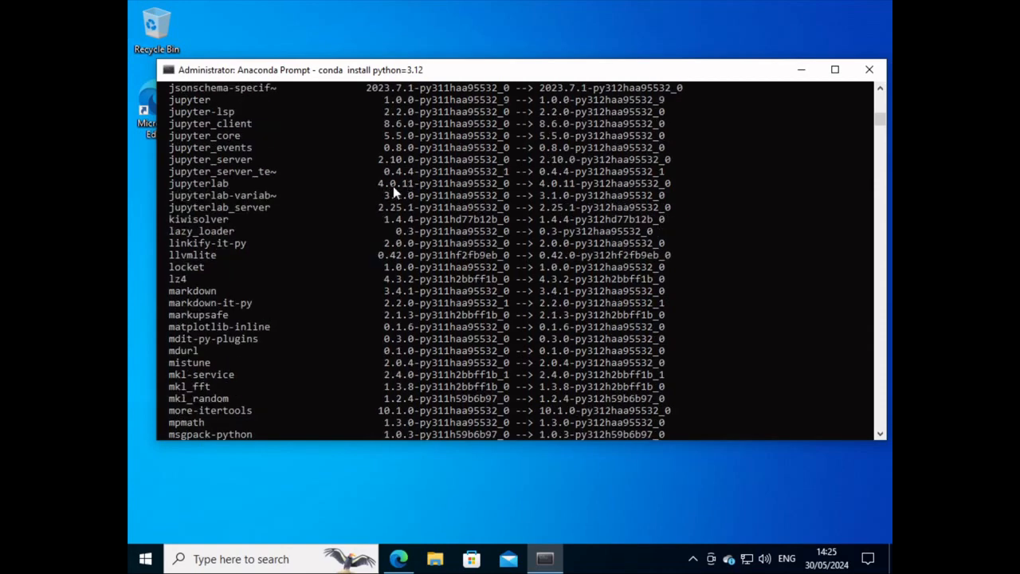
{"action": "scroll", "coordinate": [396, 189], "scroll_direction": "down", "scroll_amount": 20}
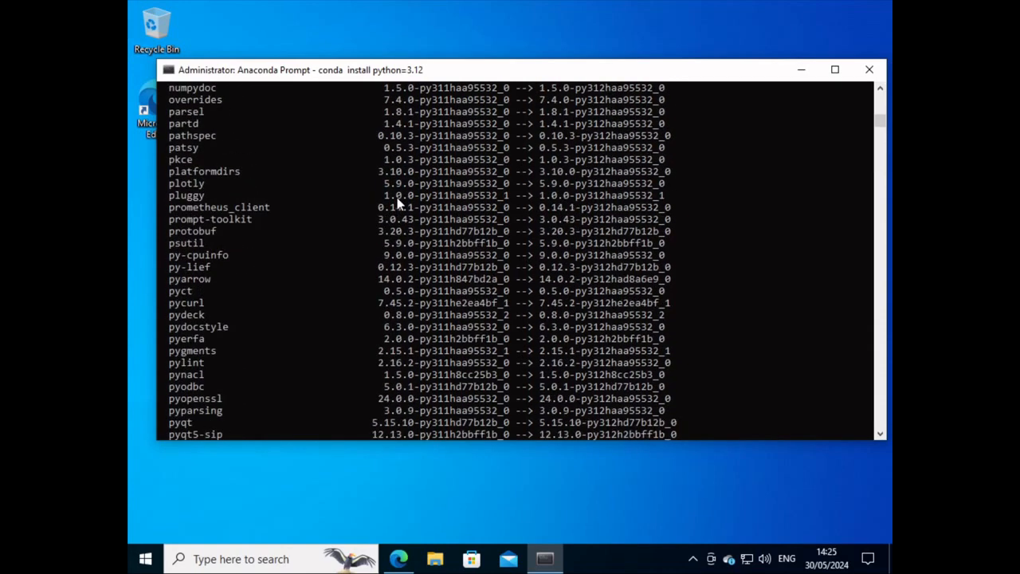
{"action": "scroll", "coordinate": [397, 198], "scroll_direction": "down", "scroll_amount": 20}
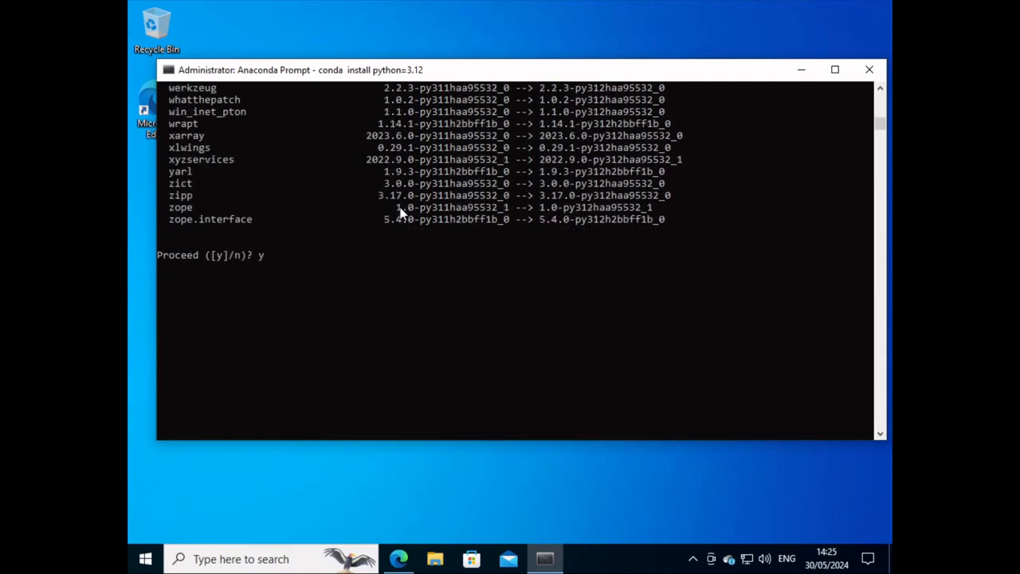
{"action": "left_click", "coordinate": [351, 256]}
{"action": "key", "text": "Return"}
{"action": "key", "text": "Return"}
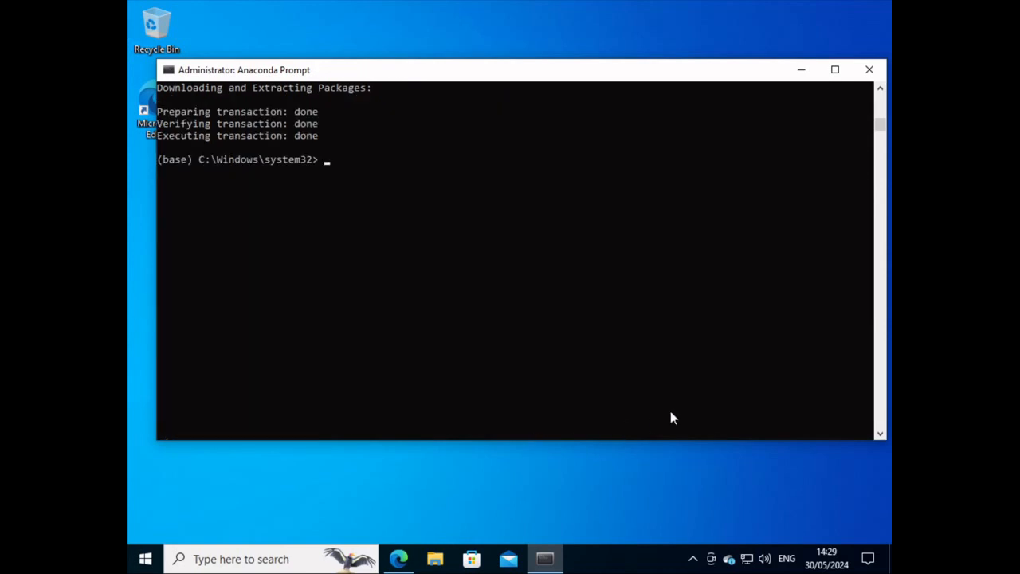
Try to list the available kernels with "conda kernelspec list"
{"action": "left_click", "coordinate": [604, 311]}
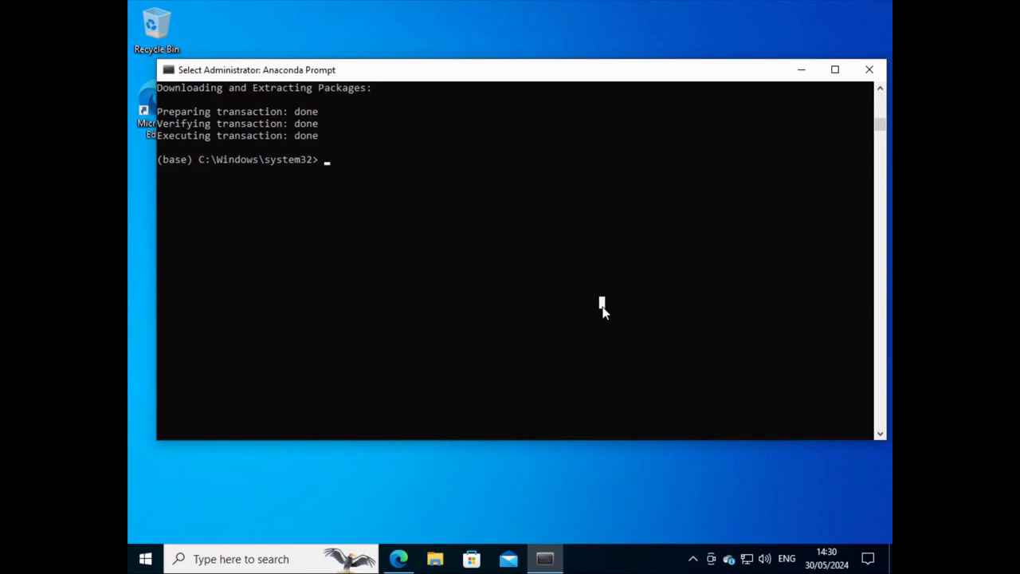
{"action": "type", "text": "cond"}
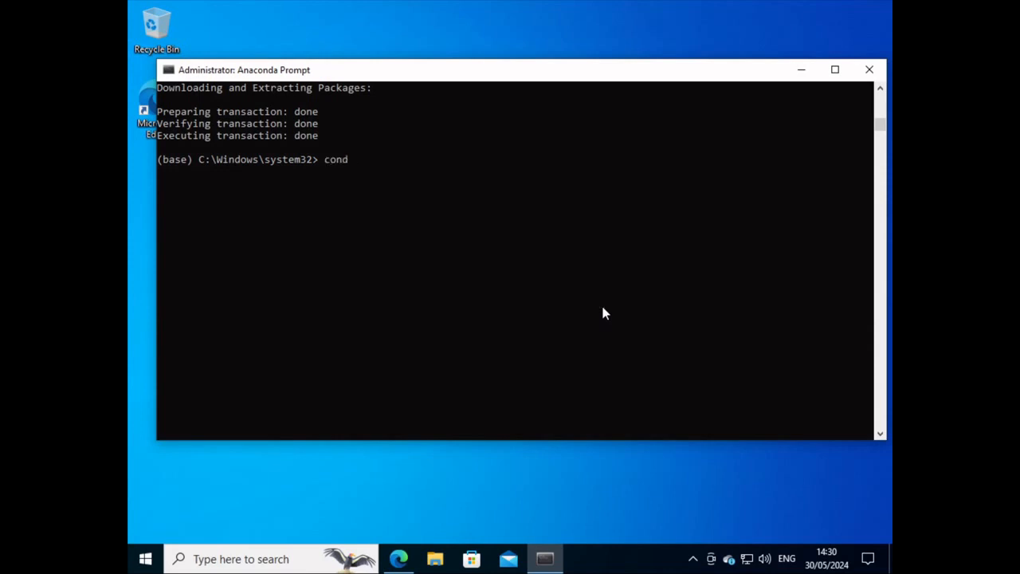
{"action": "type", "text": "a kernelspec list"}
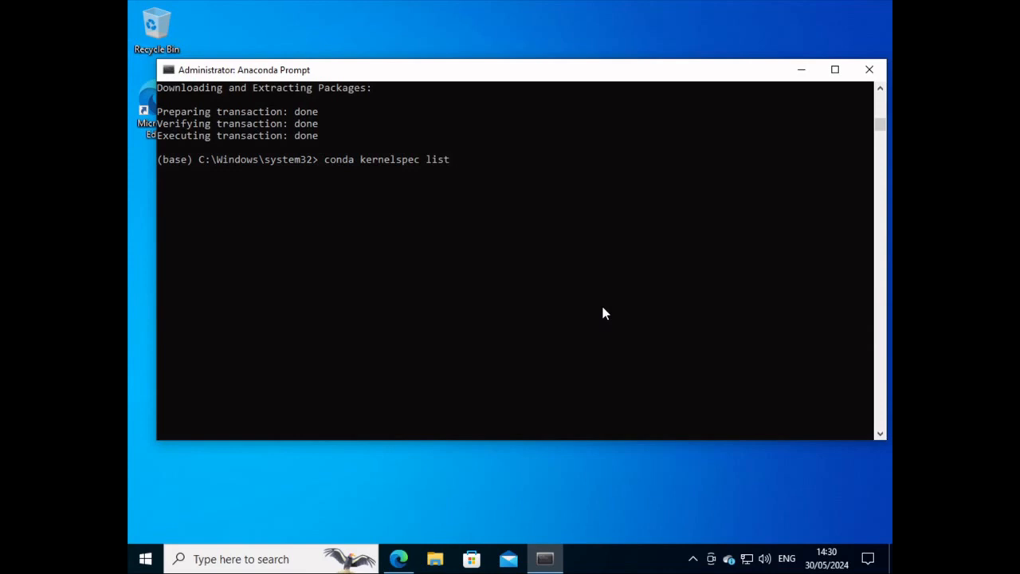
{"action": "key", "text": "Return"}
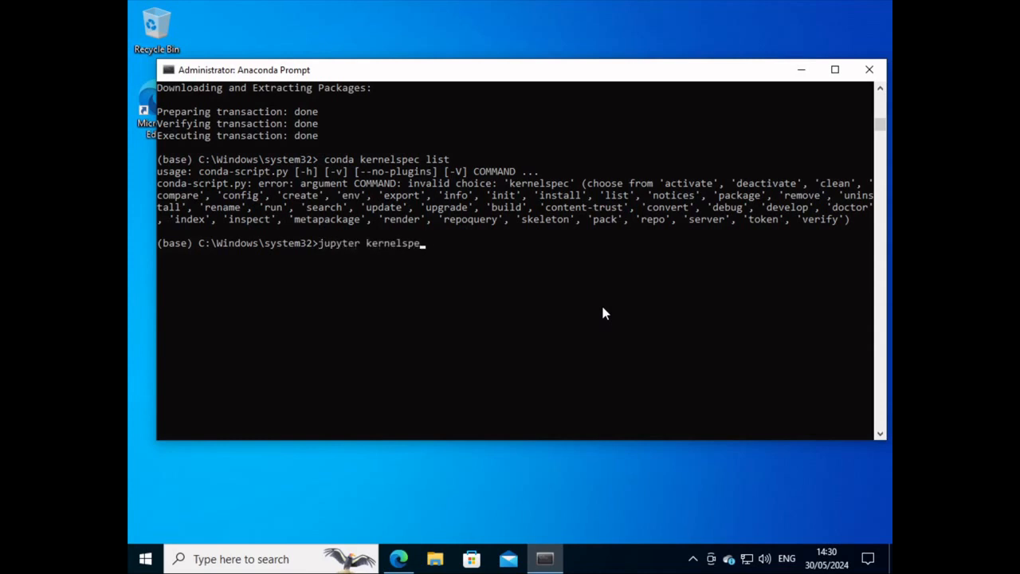
List the available kernels with "jupyter kernelspec list" and point out the path of the python3 kernel in the output
{"action": "type", "text": "list"}
{"action": "key", "text": "Return"}
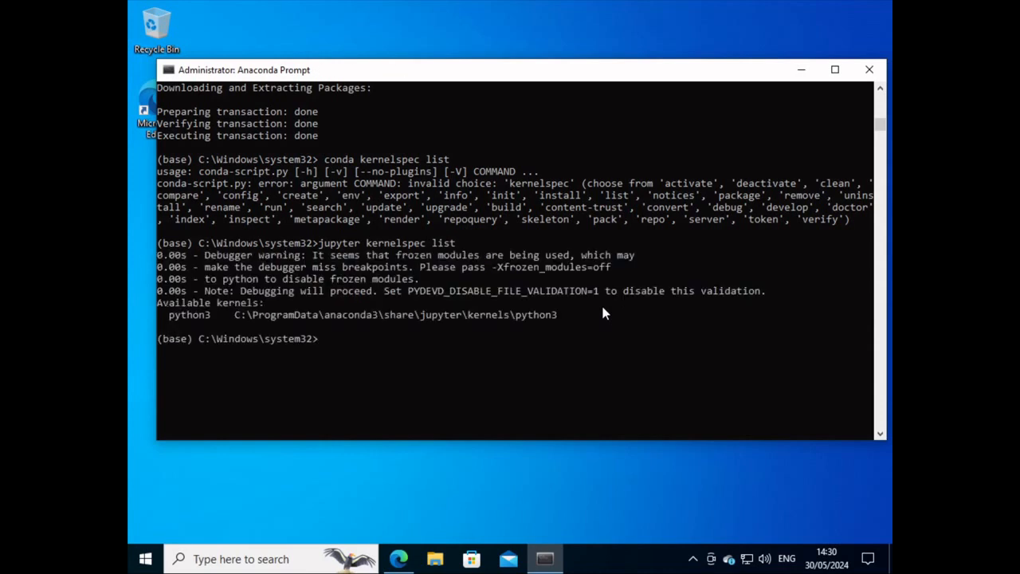
{"action": "left_click", "coordinate": [233, 315]}
{"action": "left_click_drag", "start_coordinate": [237, 317], "coordinate": [558, 317]}
{"action": "left_click", "coordinate": [558, 317]}
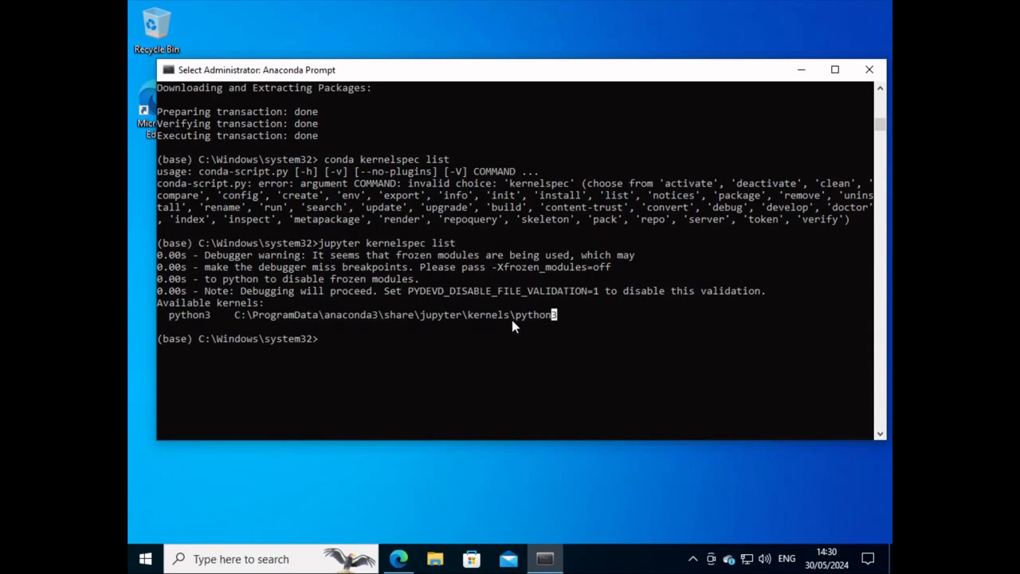
{"action": "left_click", "coordinate": [566, 317]}
Switch to File Explorer, show hidden items on Local Disk (C:) to reveal the ProgramData folder, and close the window
{"action": "left_click", "coordinate": [435, 560]}
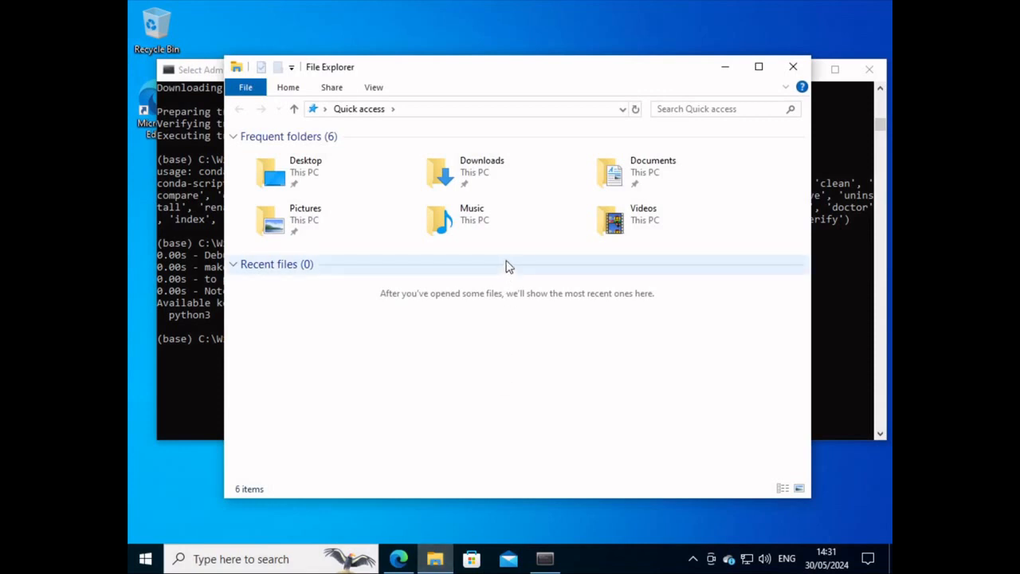
{"action": "left_click", "coordinate": [324, 109]}
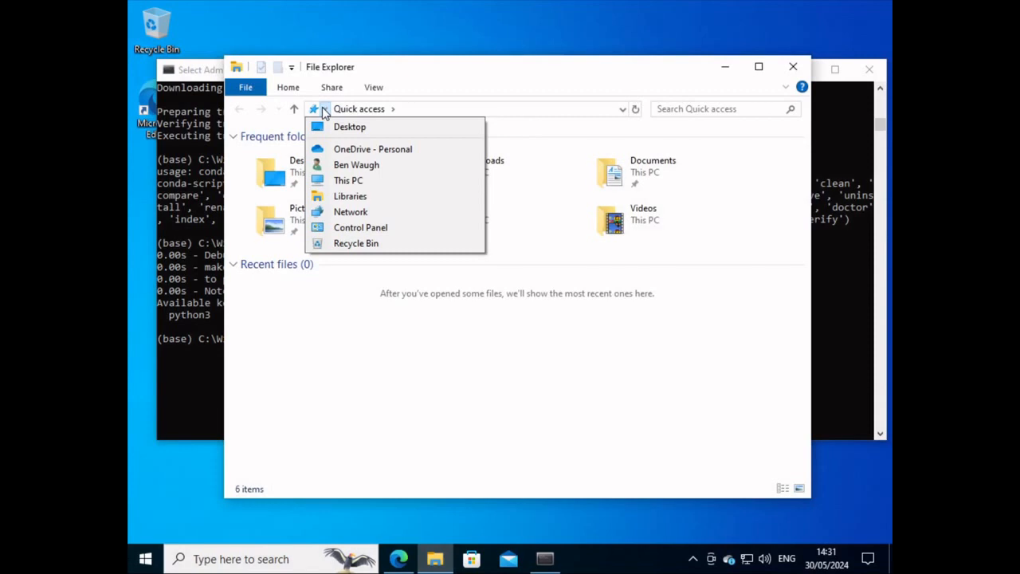
{"action": "left_click", "coordinate": [348, 180]}
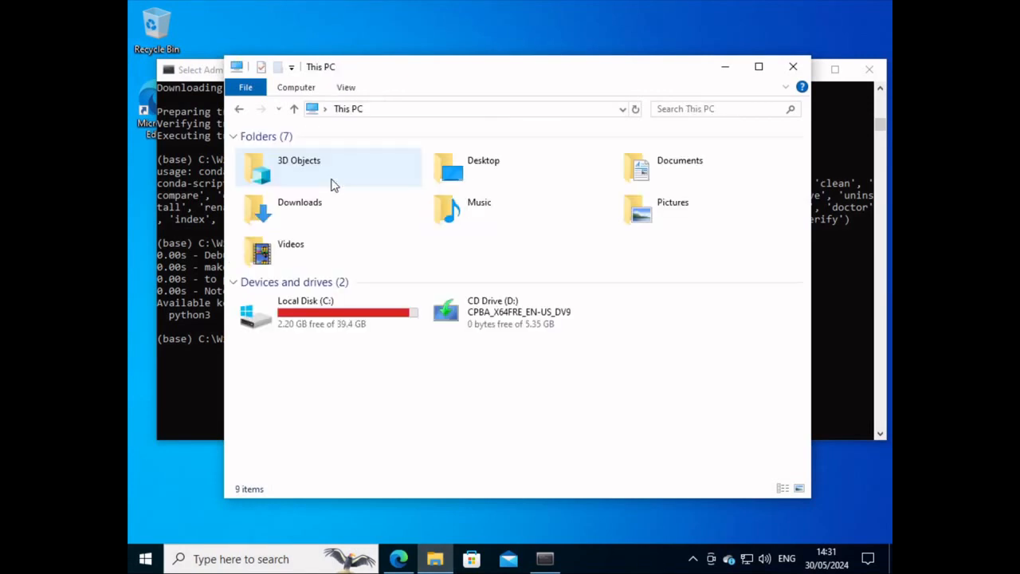
{"action": "double_click", "coordinate": [315, 313]}
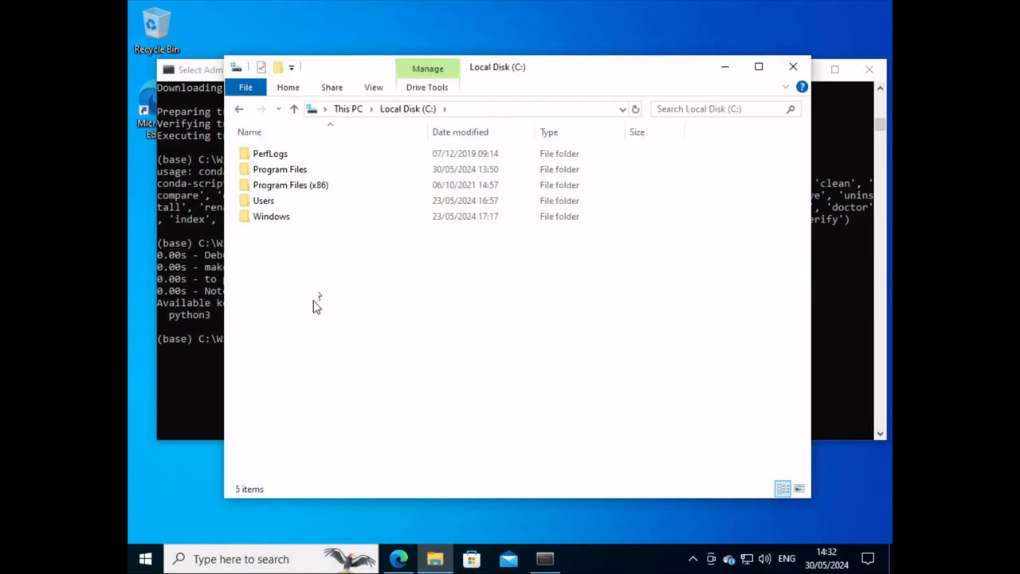
{"action": "left_click", "coordinate": [375, 89]}
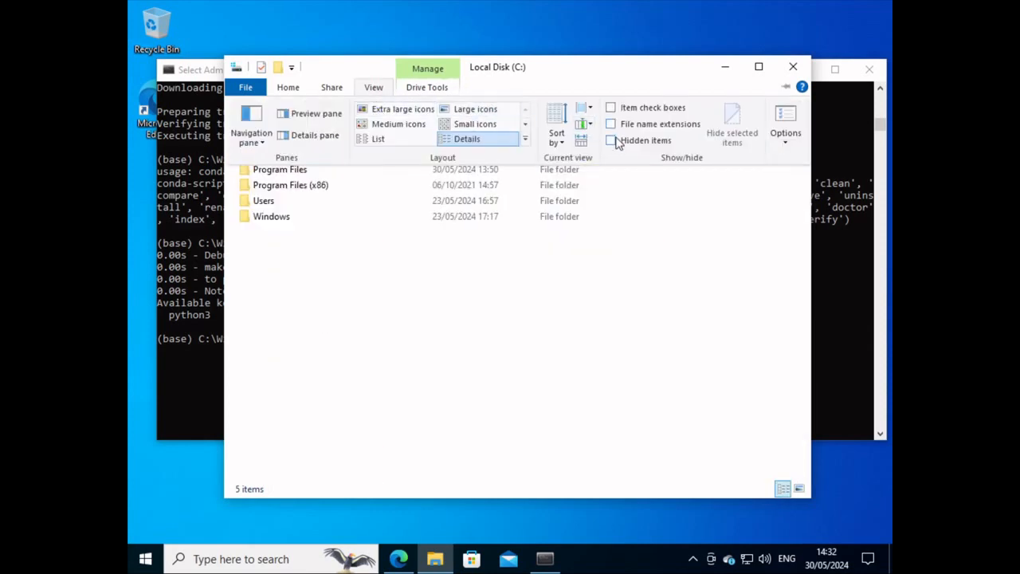
{"action": "left_click", "coordinate": [613, 142]}
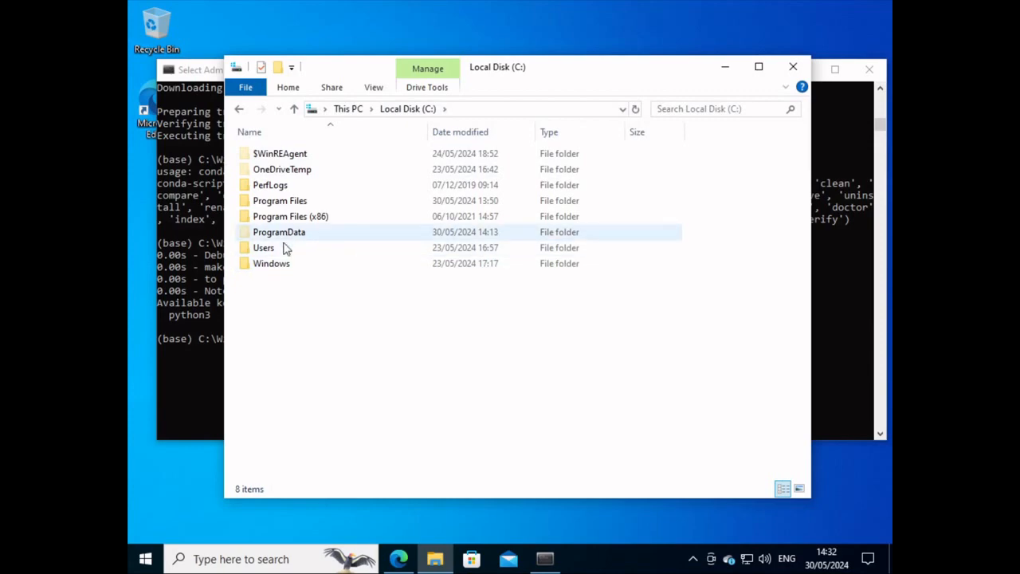
{"action": "left_click", "coordinate": [794, 66]}
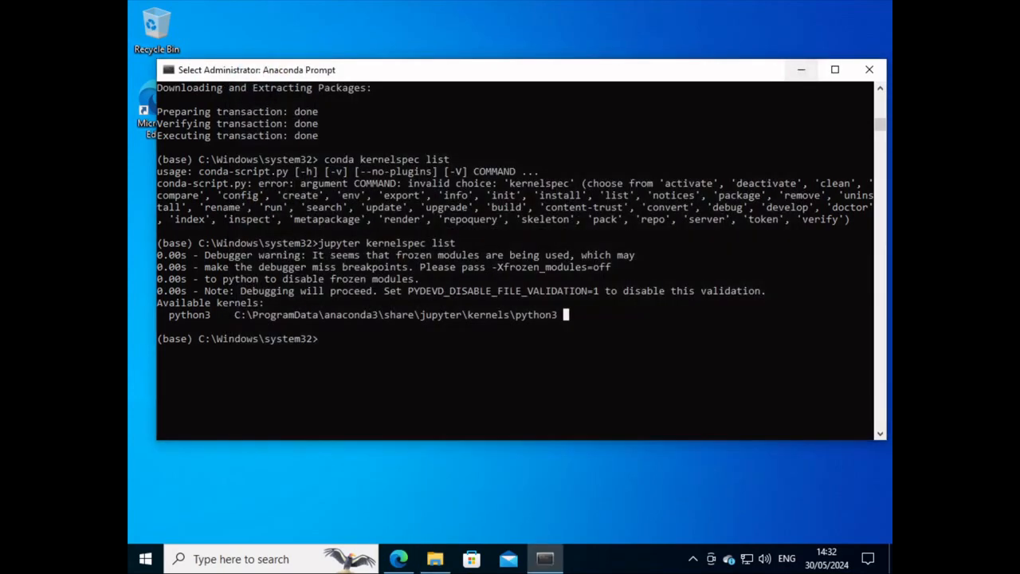
Launch Notepad as administrator and allow it to make changes to the device
{"action": "left_click", "coordinate": [203, 558]}
{"action": "type", "text": "no"}
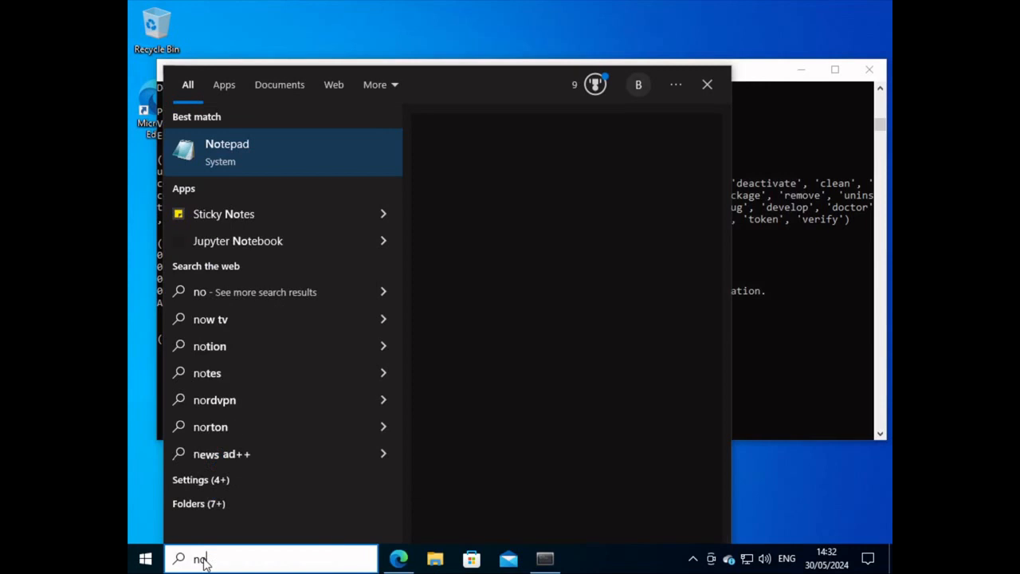
{"action": "type", "text": "tepad"}
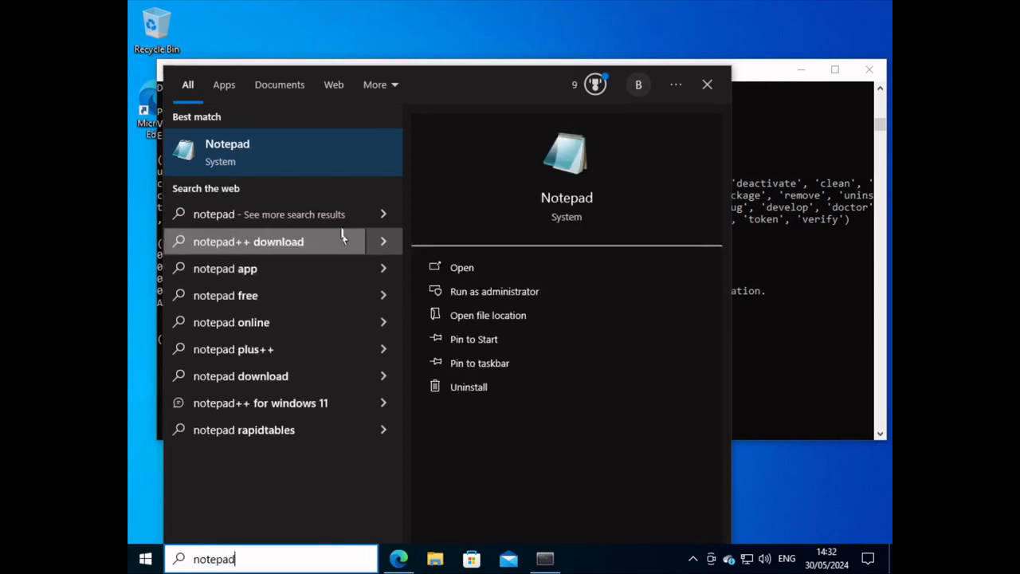
{"action": "left_click", "coordinate": [502, 292]}
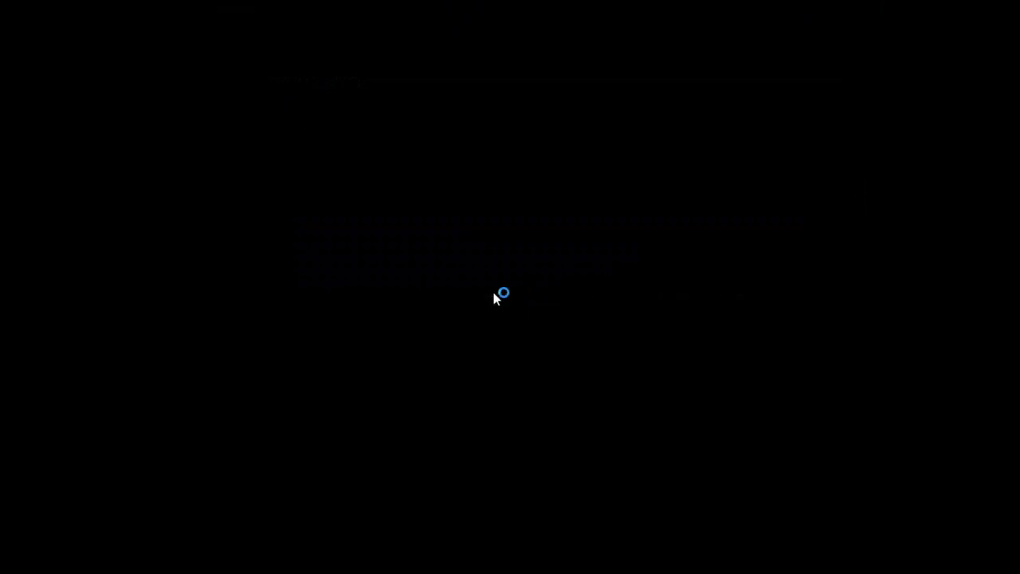
{"action": "left_click", "coordinate": [453, 375]}
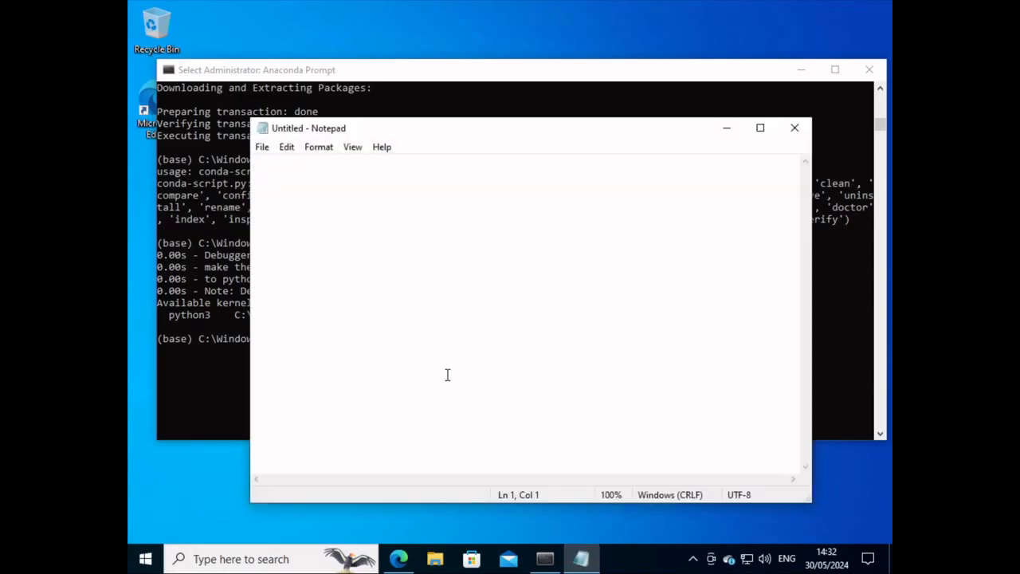
Start opening a file in Notepad and browse to C:\ProgramData\anaconda3\share\jupyter\kernels\python3
{"action": "left_click", "coordinate": [262, 148]}
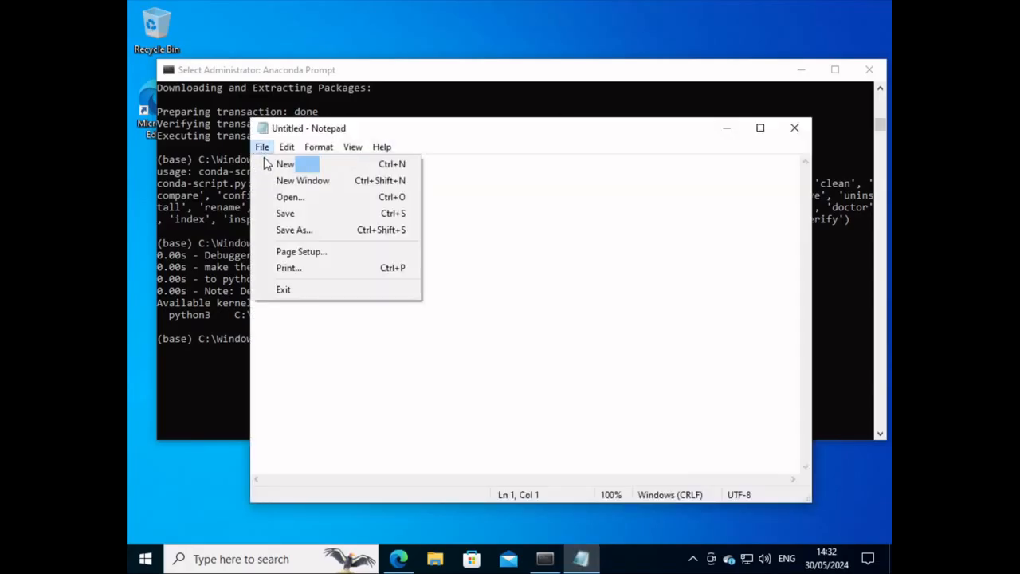
{"action": "left_click", "coordinate": [292, 201]}
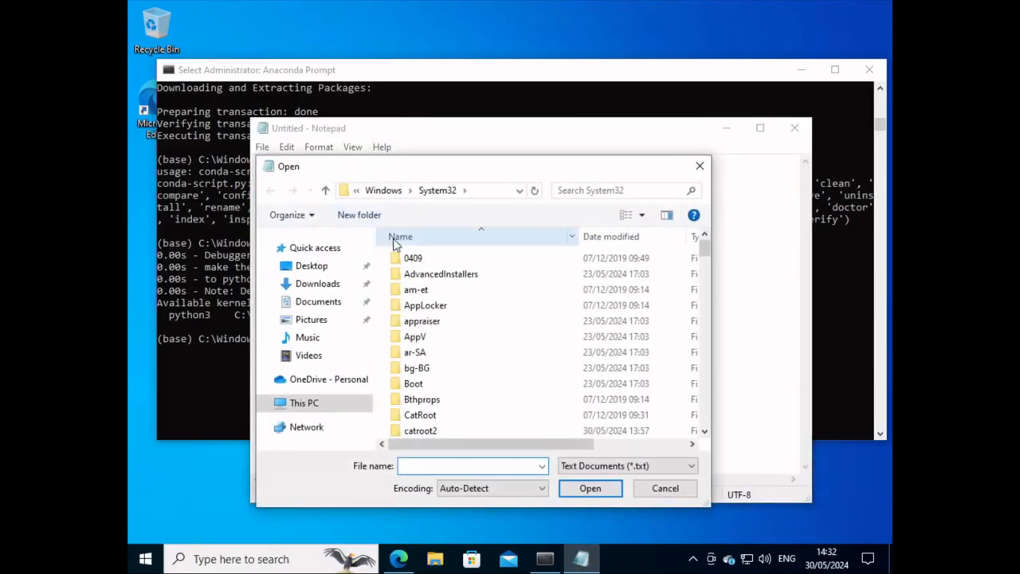
{"action": "left_click", "coordinate": [311, 406]}
{"action": "left_click", "coordinate": [861, 455]}
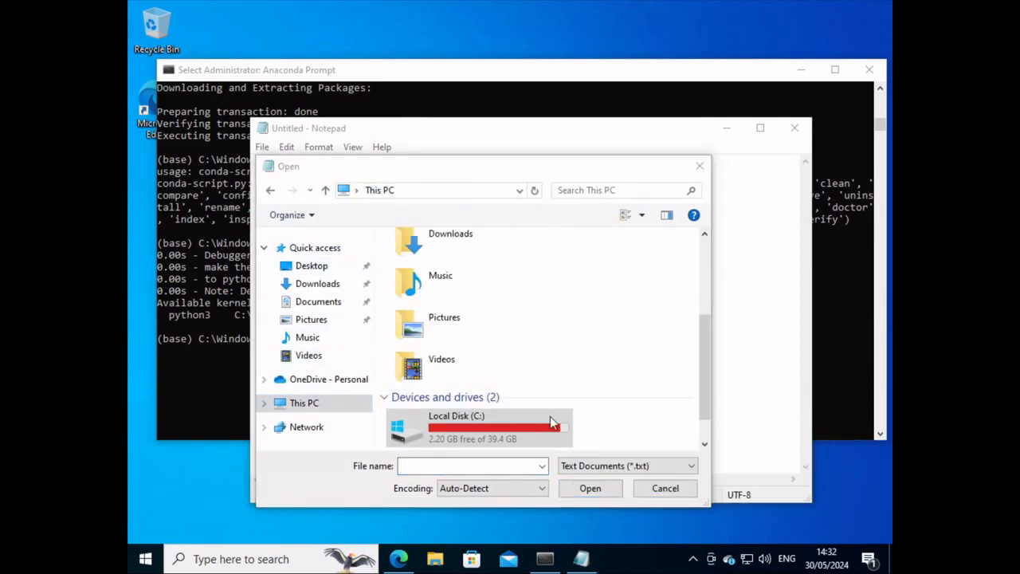
{"action": "double_click", "coordinate": [481, 416]}
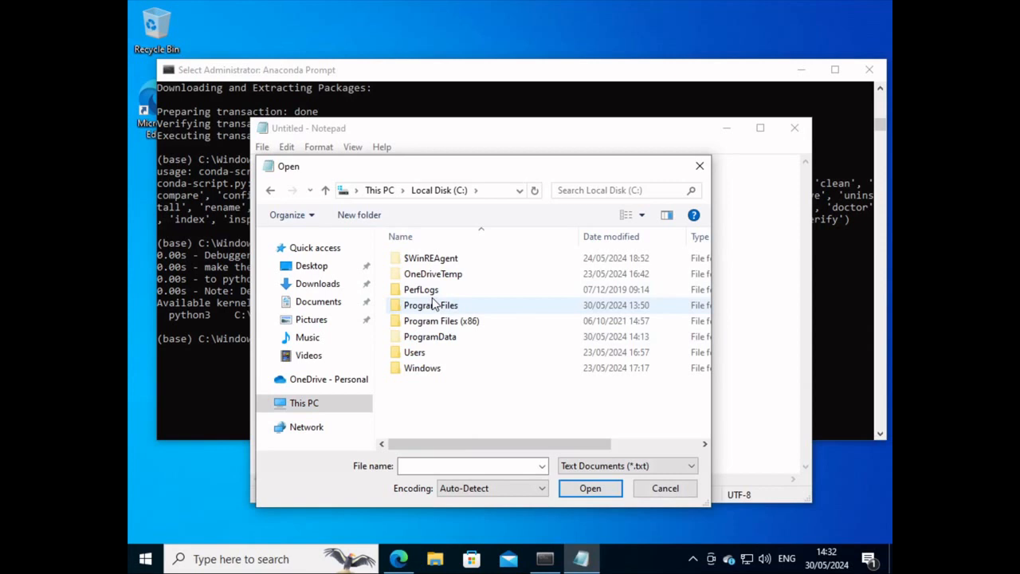
{"action": "double_click", "coordinate": [435, 338]}
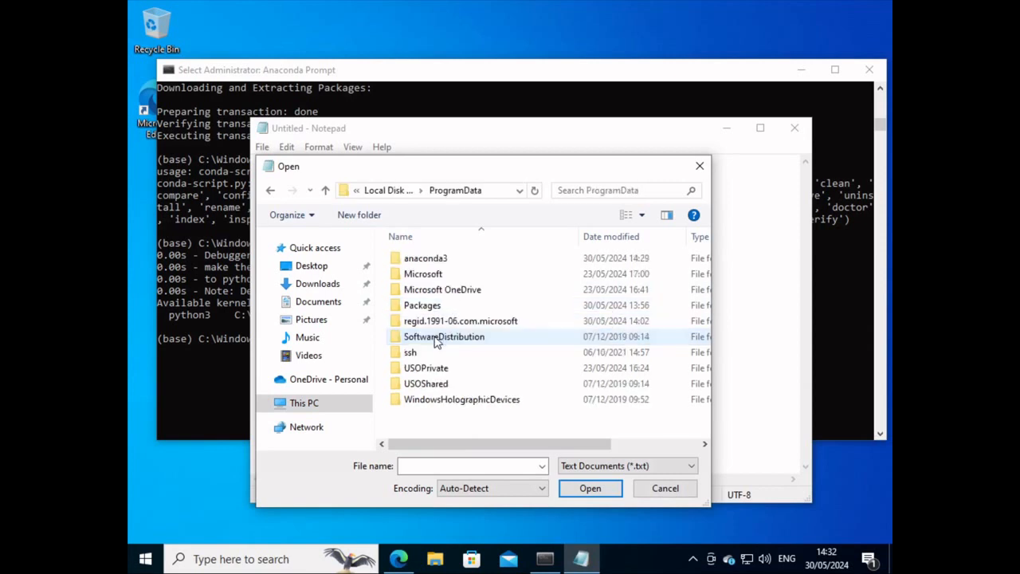
{"action": "double_click", "coordinate": [434, 264]}
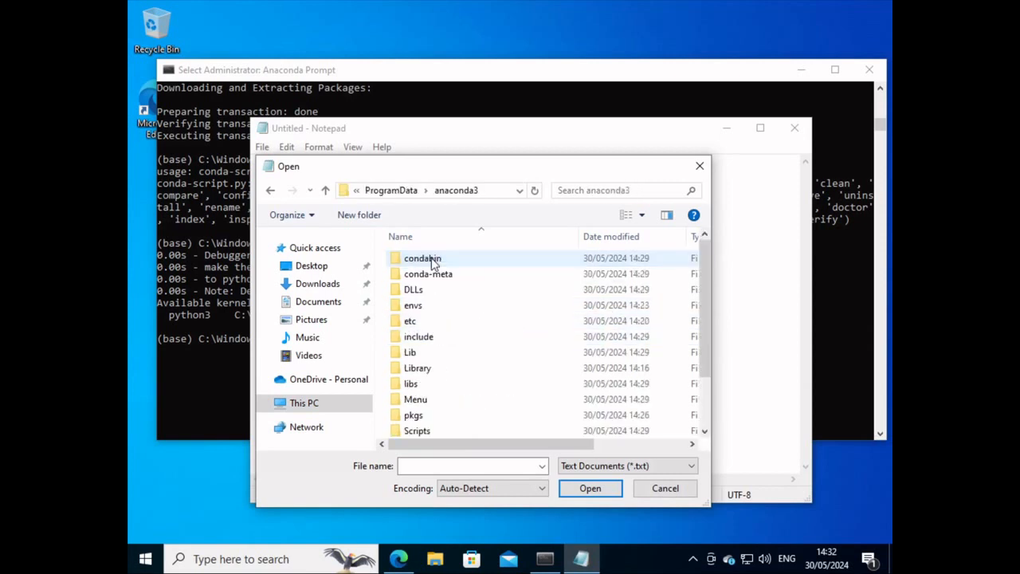
{"action": "scroll", "coordinate": [422, 383], "scroll_direction": "down", "scroll_amount": 2}
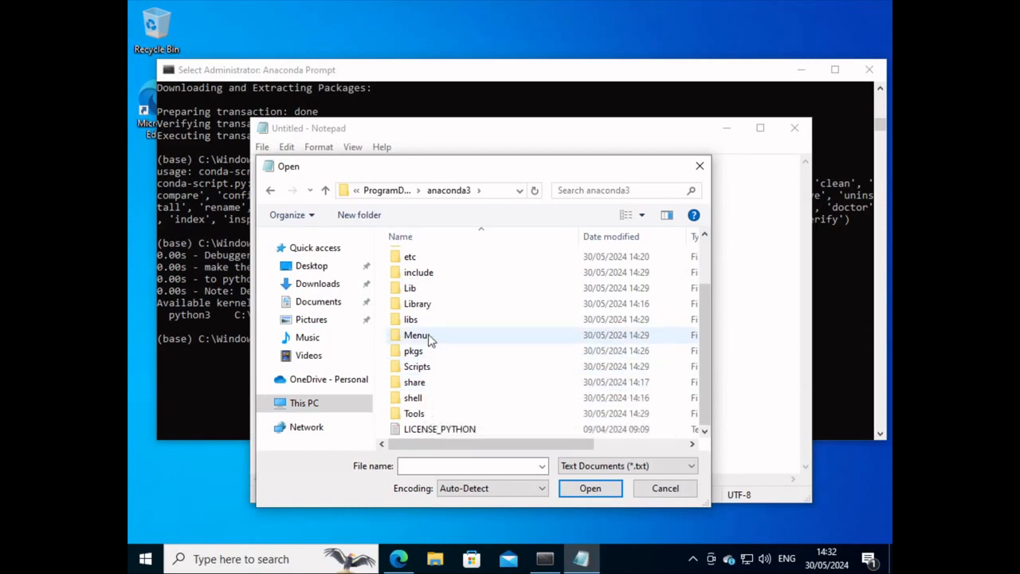
{"action": "double_click", "coordinate": [416, 381]}
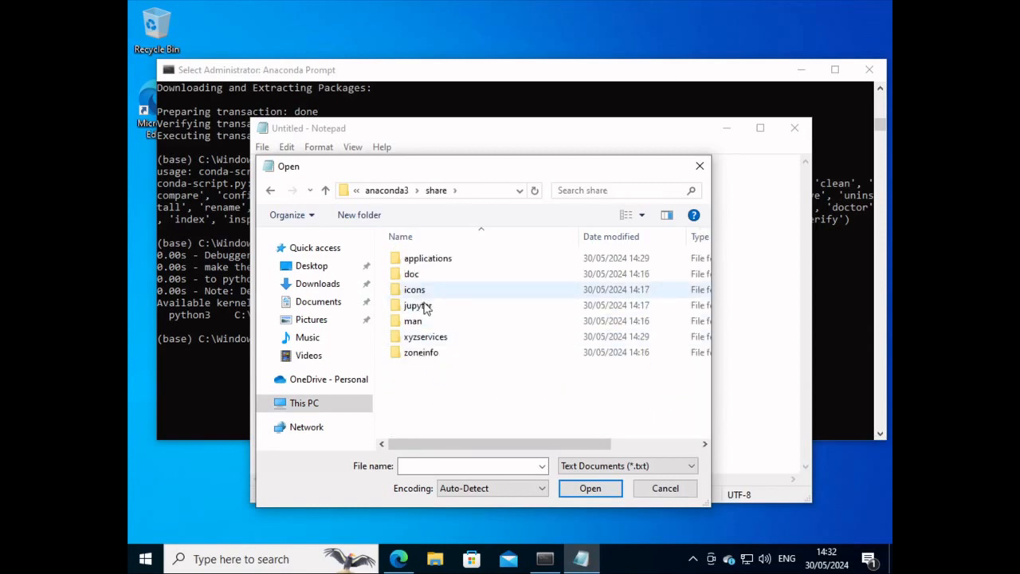
{"action": "left_click", "coordinate": [427, 309]}
{"action": "double_click", "coordinate": [427, 310]}
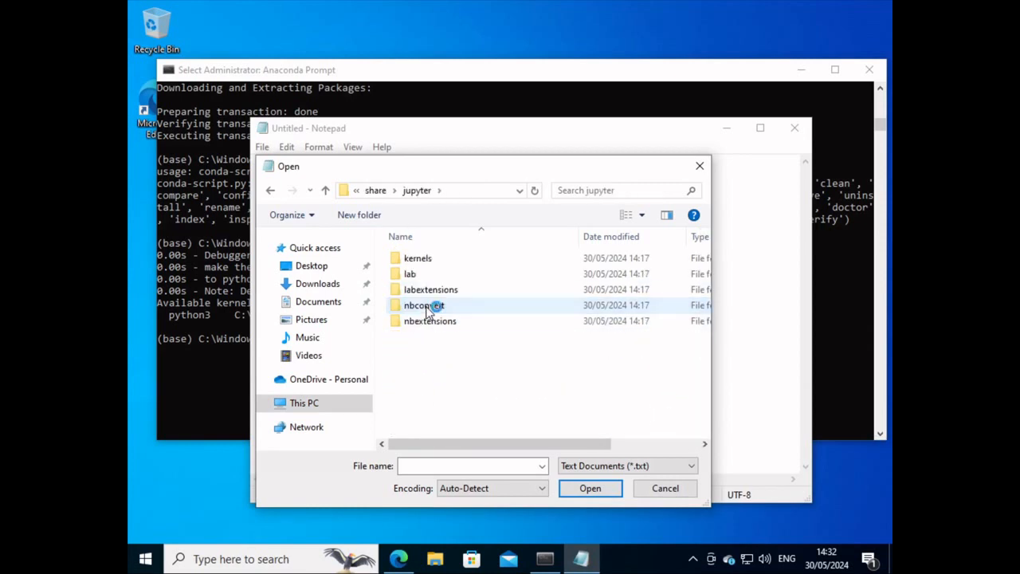
{"action": "double_click", "coordinate": [421, 262]}
{"action": "double_click", "coordinate": [421, 261]}
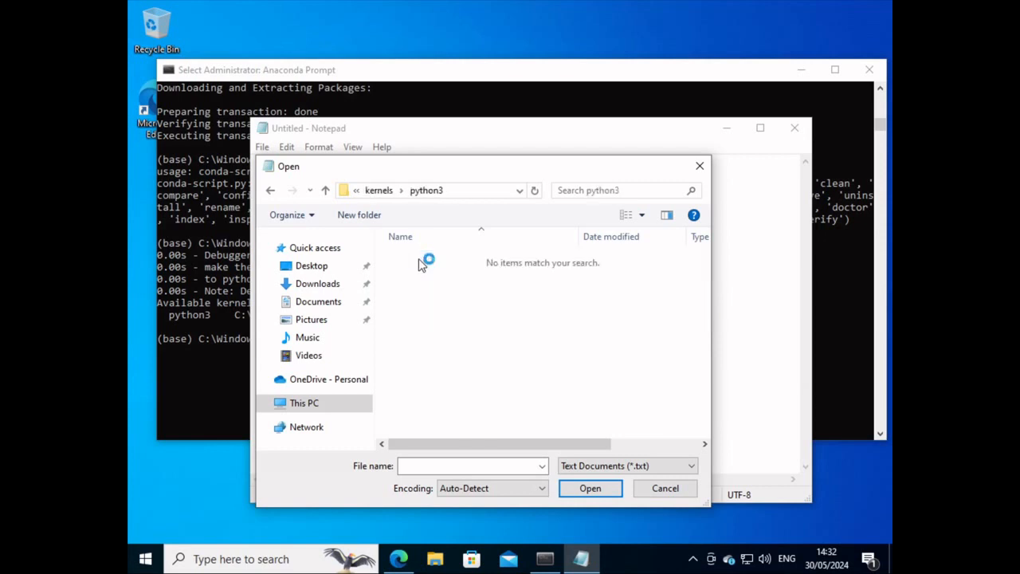
Show all file types in the python3 folder and open kernel.json
{"action": "left_click", "coordinate": [655, 470]}
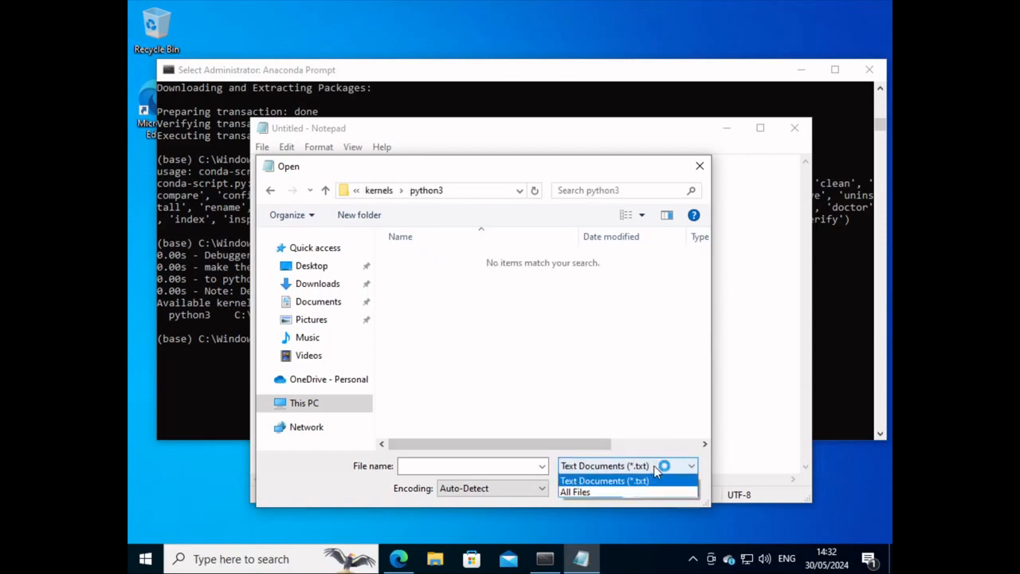
{"action": "left_click", "coordinate": [599, 489]}
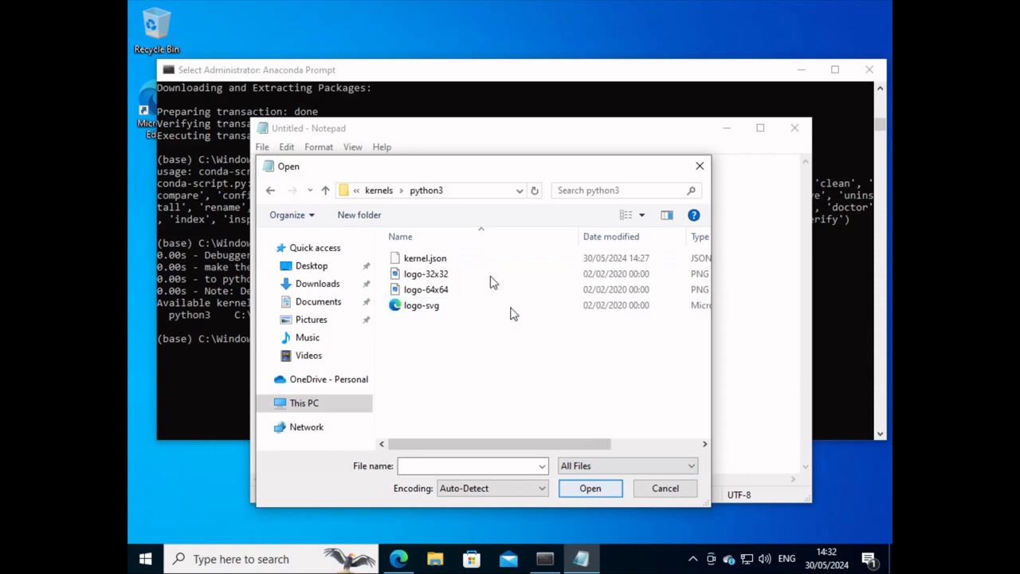
{"action": "left_click", "coordinate": [422, 262]}
{"action": "double_click", "coordinate": [423, 261]}
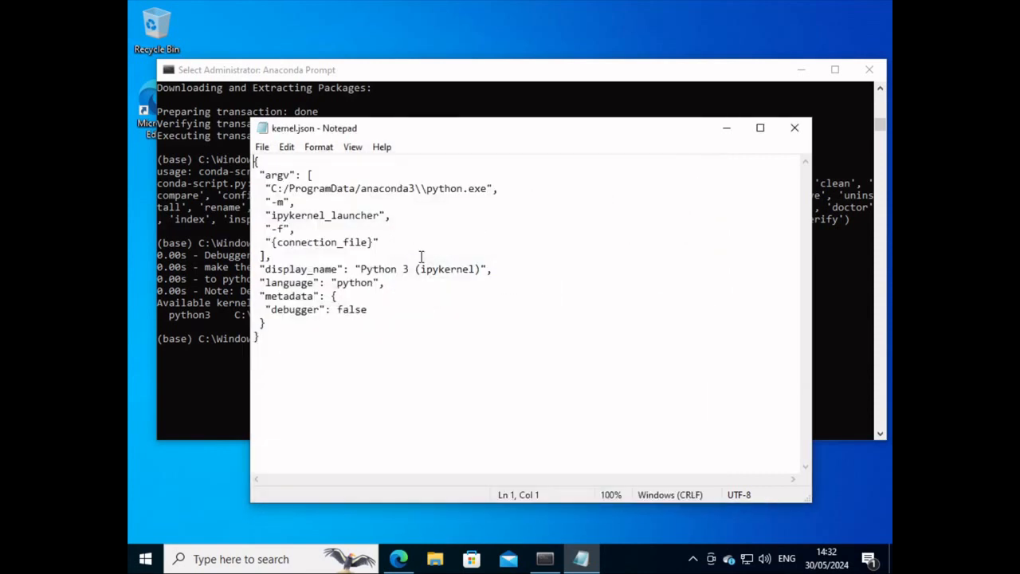
Set the "debugger" metadata value in kernel.json to true, save the file and close Notepad
{"action": "left_click", "coordinate": [356, 310]}
{"action": "double_click", "coordinate": [356, 309]}
{"action": "type", "text": "tru"}
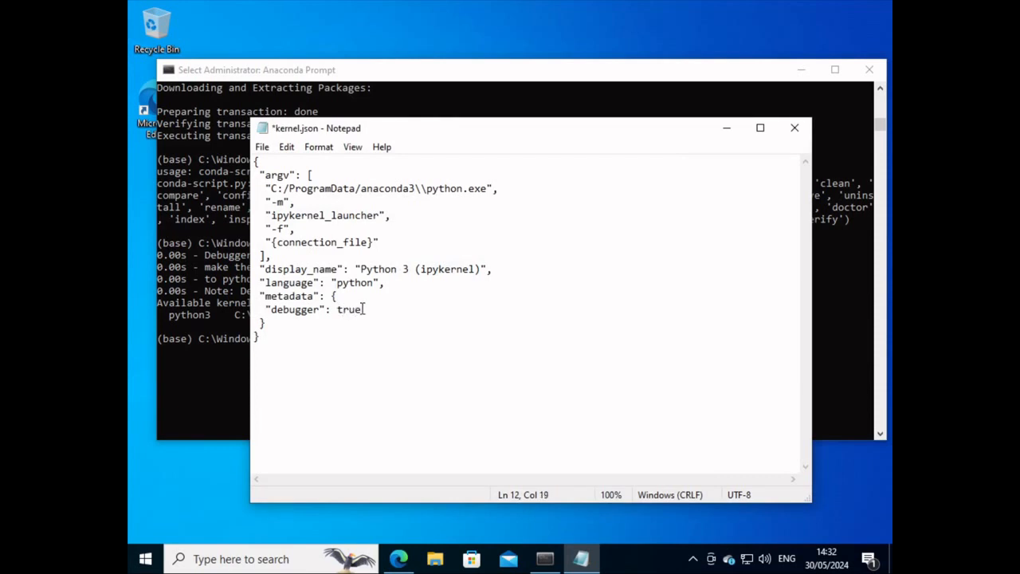
{"action": "key", "text": "ctrl+s"}
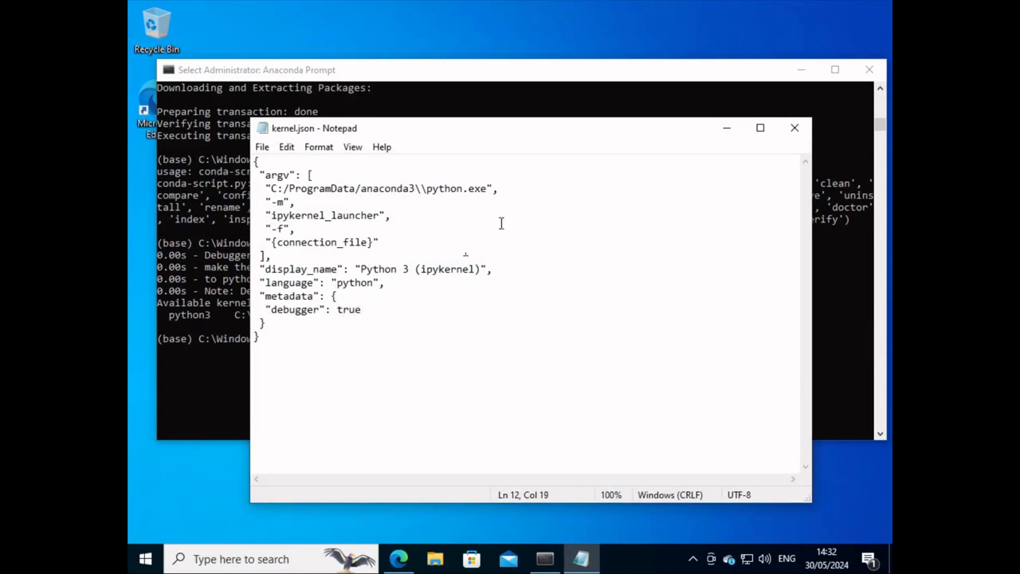
{"action": "left_click", "coordinate": [789, 133]}
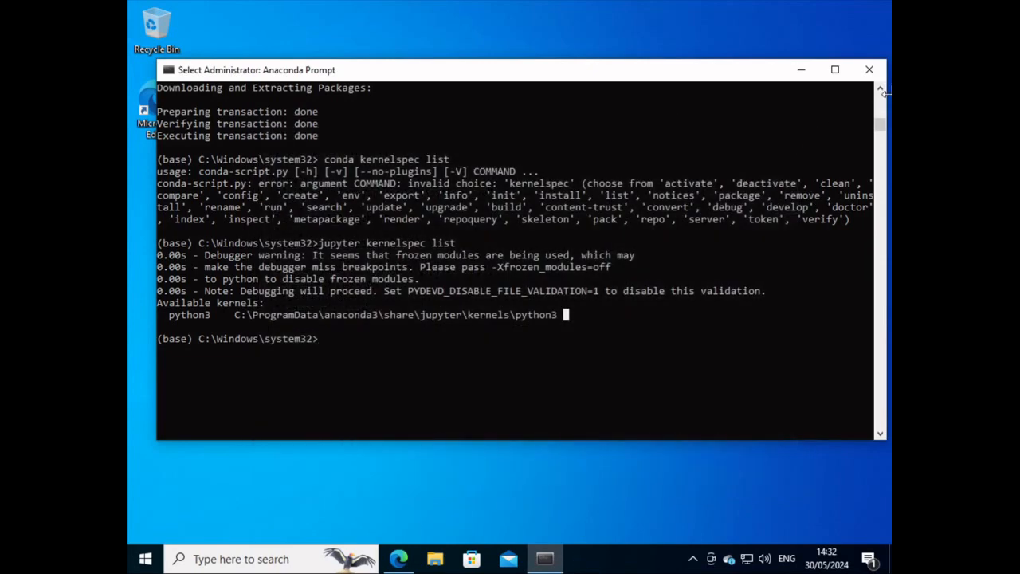
Close the Anaconda Prompt and switch to Anaconda Navigator from the Anaconda3 (64-bit) program group
{"action": "left_click", "coordinate": [868, 72]}
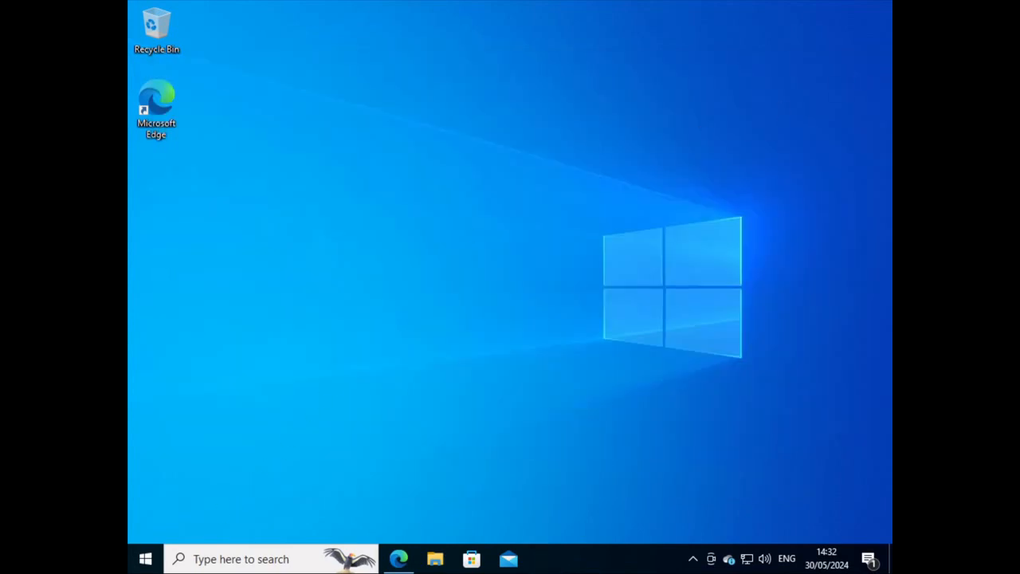
{"action": "left_click", "coordinate": [145, 559]}
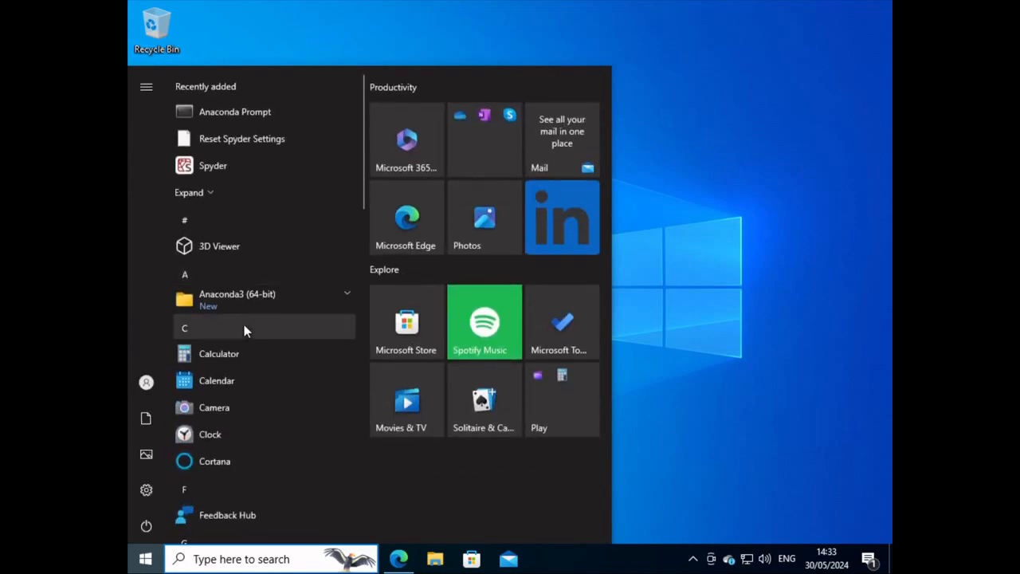
{"action": "left_click", "coordinate": [258, 306]}
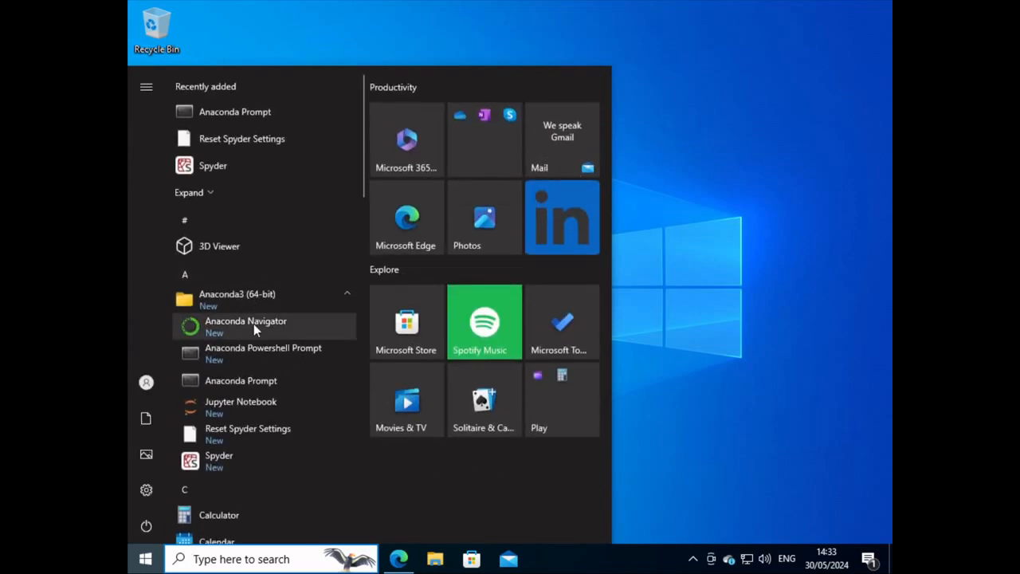
{"action": "left_click", "coordinate": [255, 326]}
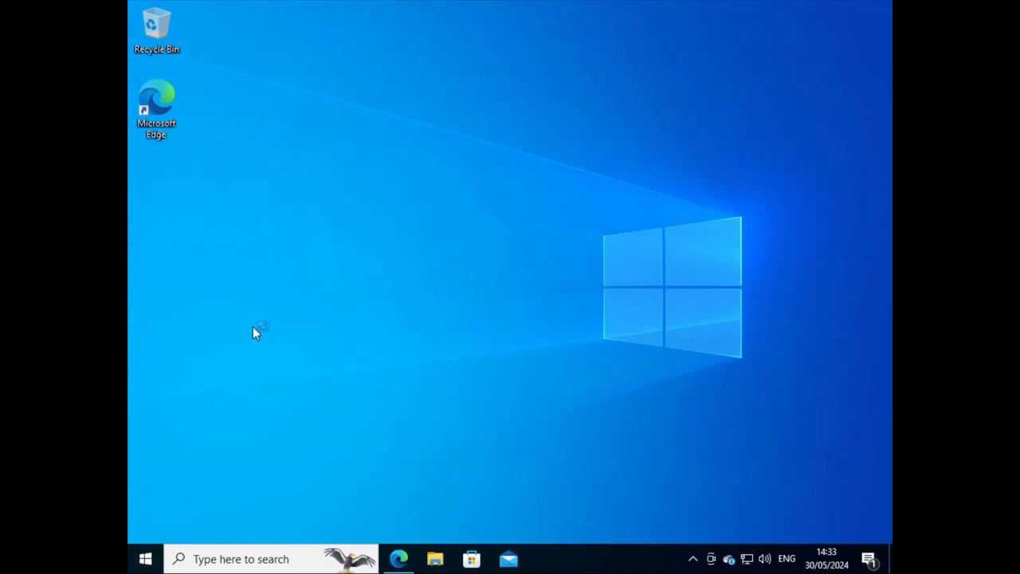
Look through the application tiles for base (root) in Navigator and launch Jupyter Notebook
{"action": "scroll", "coordinate": [558, 391], "scroll_direction": "down", "scroll_amount": 5}
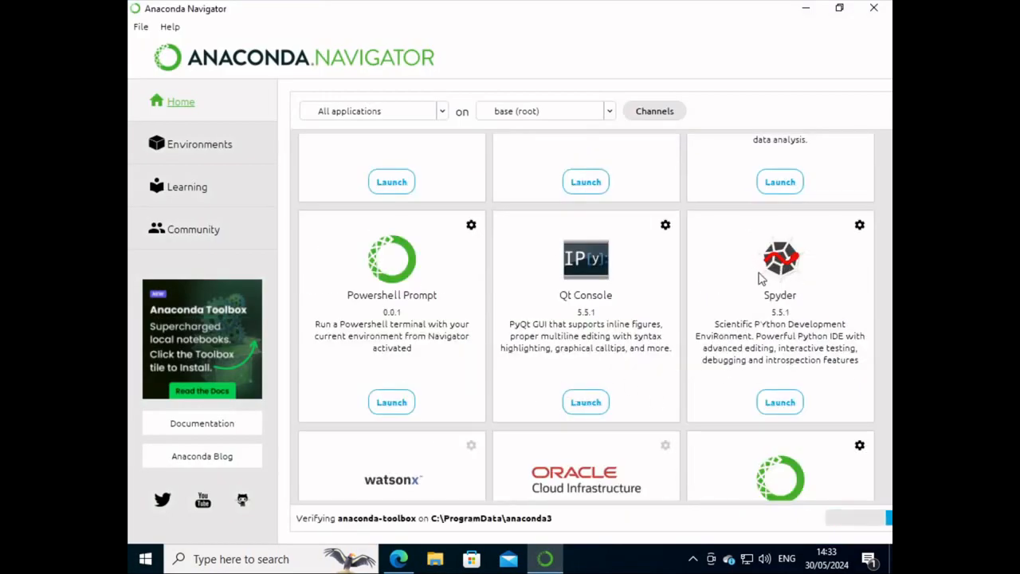
{"action": "scroll", "coordinate": [795, 323], "scroll_direction": "up", "scroll_amount": 5}
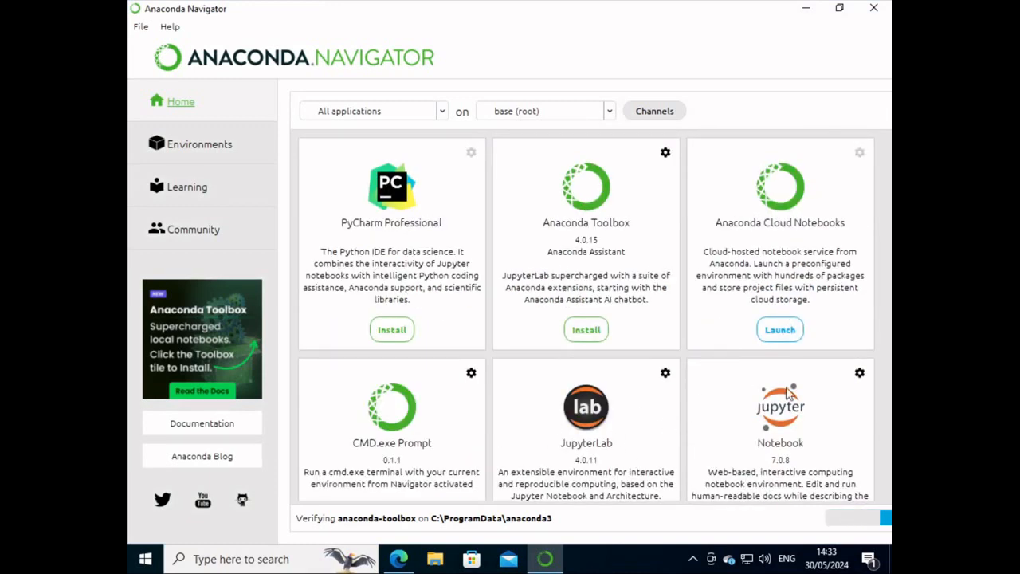
{"action": "scroll", "coordinate": [865, 382], "scroll_direction": "down", "scroll_amount": 5}
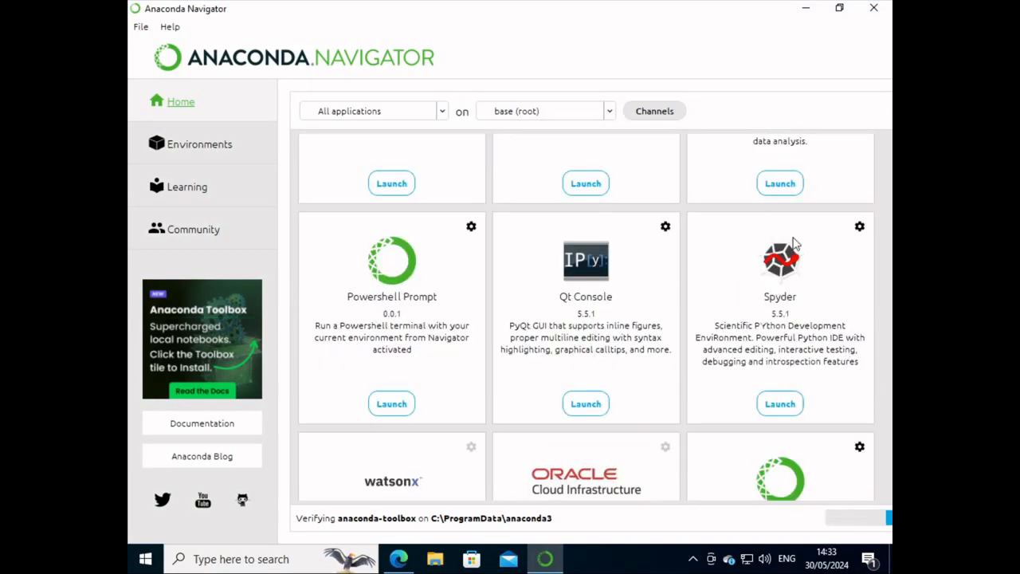
{"action": "scroll", "coordinate": [783, 231], "scroll_direction": "down", "scroll_amount": 5}
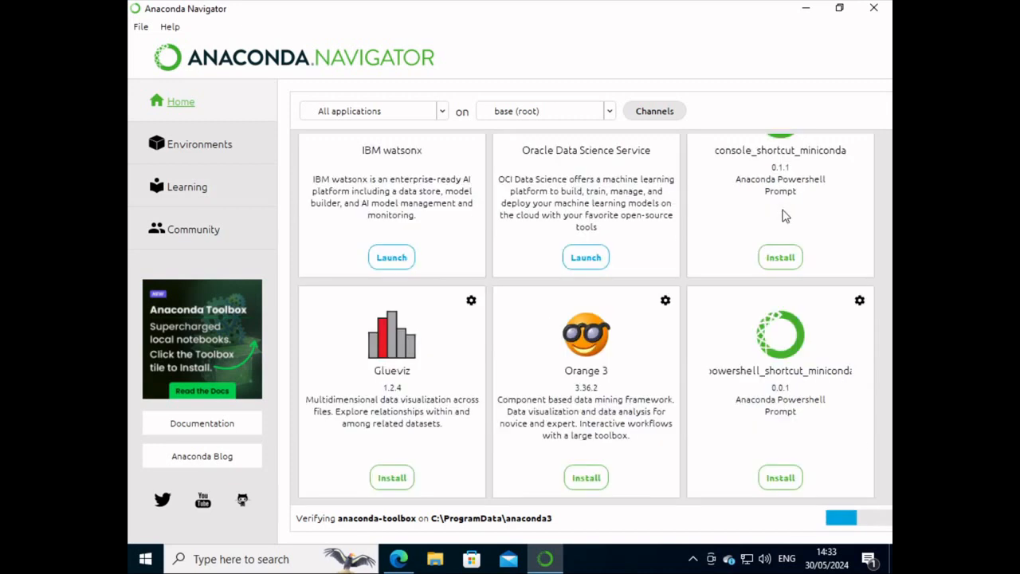
{"action": "scroll", "coordinate": [785, 216], "scroll_direction": "up", "scroll_amount": 10}
{"action": "scroll", "coordinate": [790, 223], "scroll_direction": "down", "scroll_amount": 8}
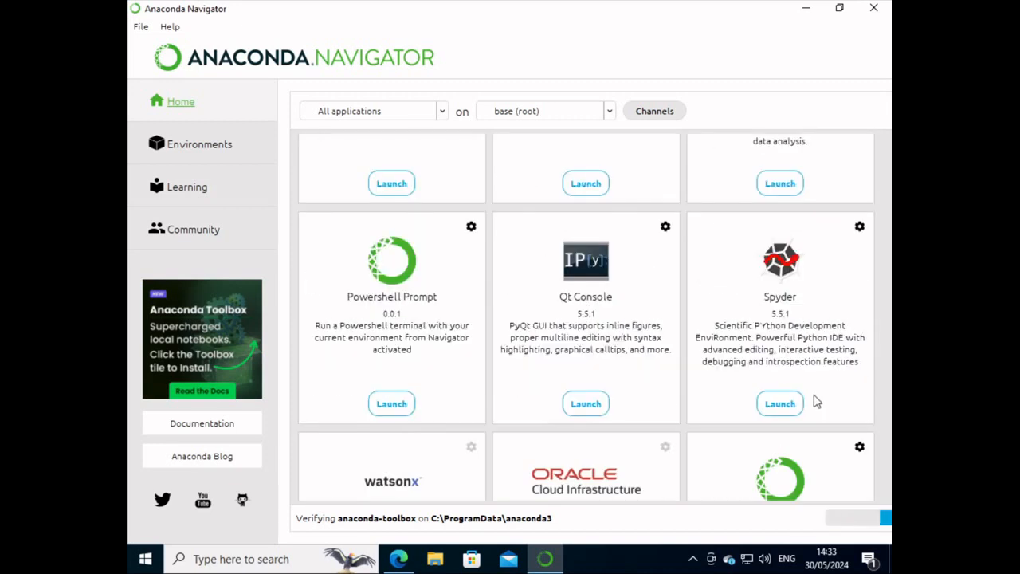
{"action": "left_click", "coordinate": [781, 184]}
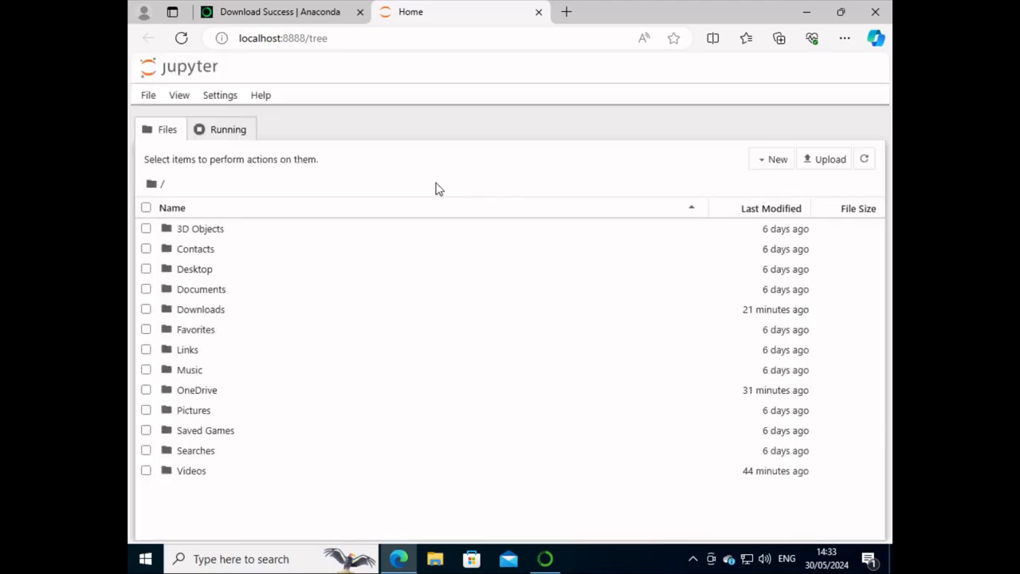
Create a new notebook in the Documents folder using the Python 3 (ipykernel) kernel
{"action": "double_click", "coordinate": [200, 290]}
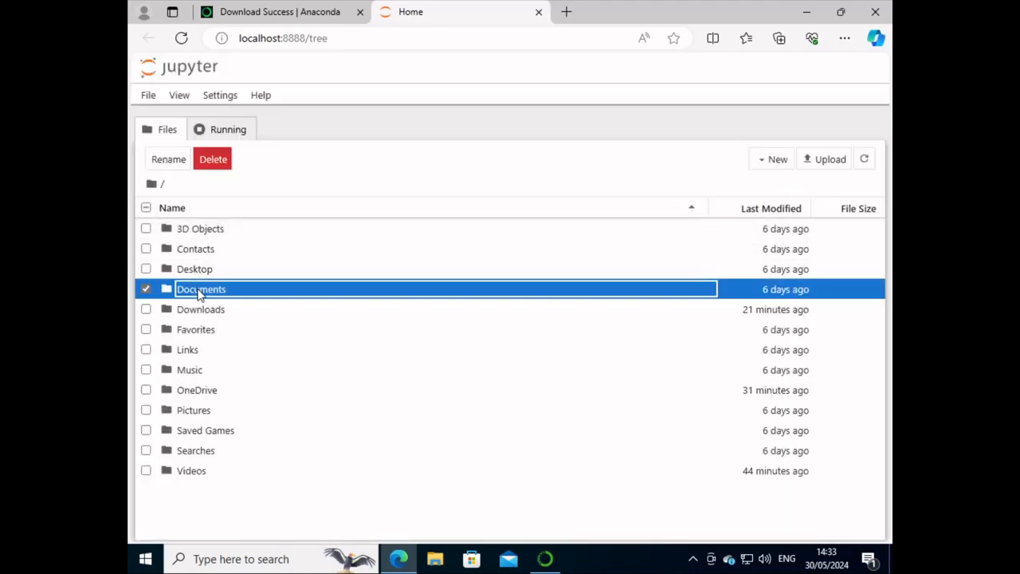
{"action": "left_click", "coordinate": [765, 162]}
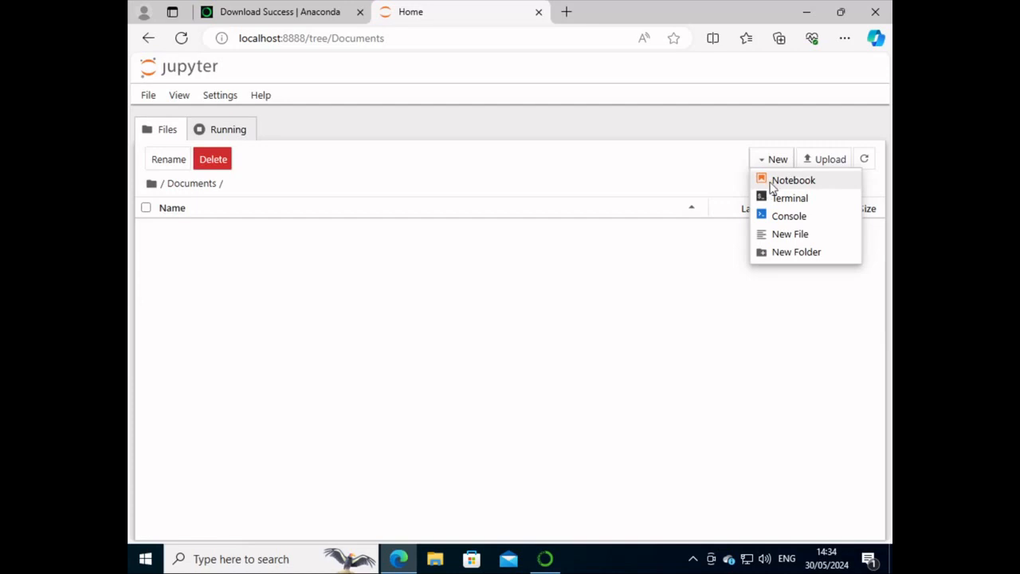
{"action": "left_click", "coordinate": [773, 185]}
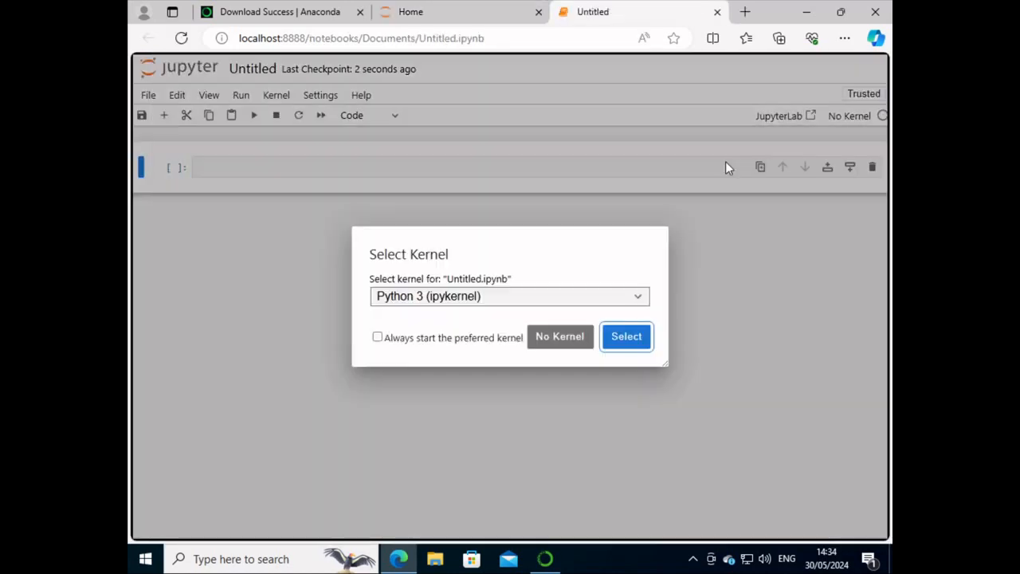
{"action": "left_click", "coordinate": [504, 306]}
{"action": "left_click", "coordinate": [478, 333]}
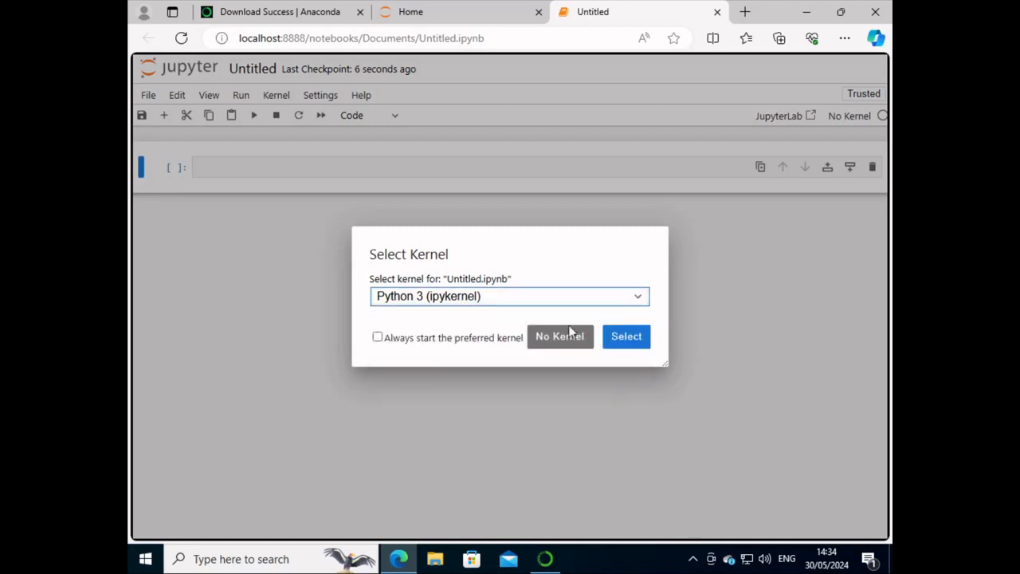
{"action": "left_click", "coordinate": [626, 336]}
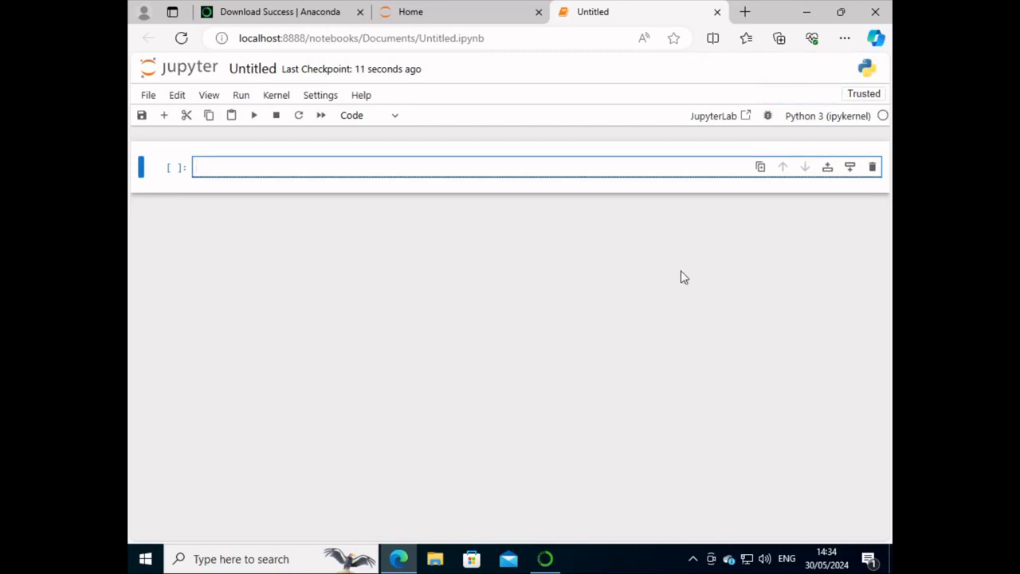
Enable the debugger for the Untitled notebook and show the debugger panel
{"action": "left_click", "coordinate": [767, 118]}
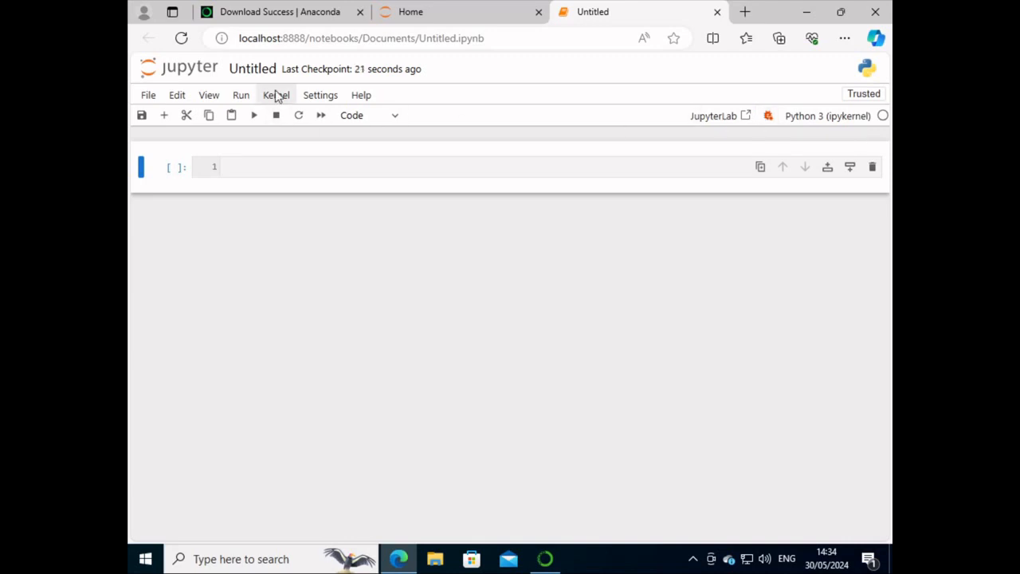
{"action": "left_click", "coordinate": [209, 95]}
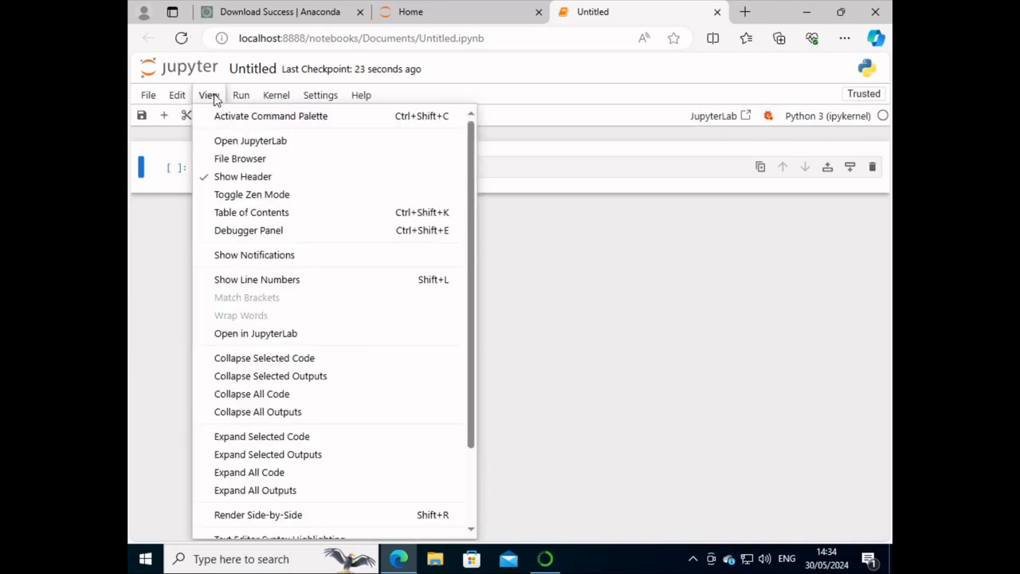
{"action": "left_click", "coordinate": [254, 230]}
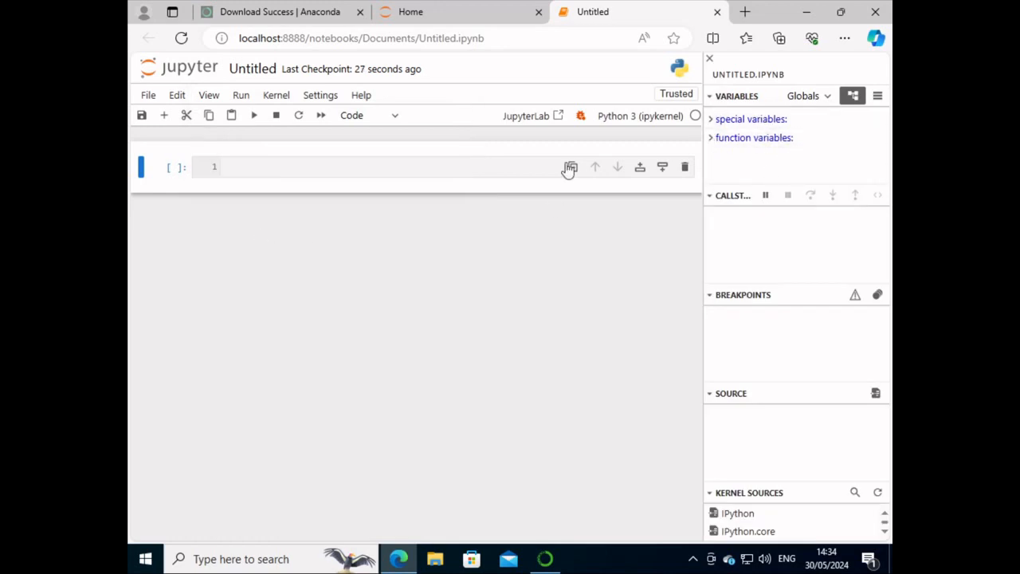
Write a cell that sets sum = 0, loops for i in range(10): with sum += i, ends with print(sum), and run it
{"action": "left_click", "coordinate": [431, 171]}
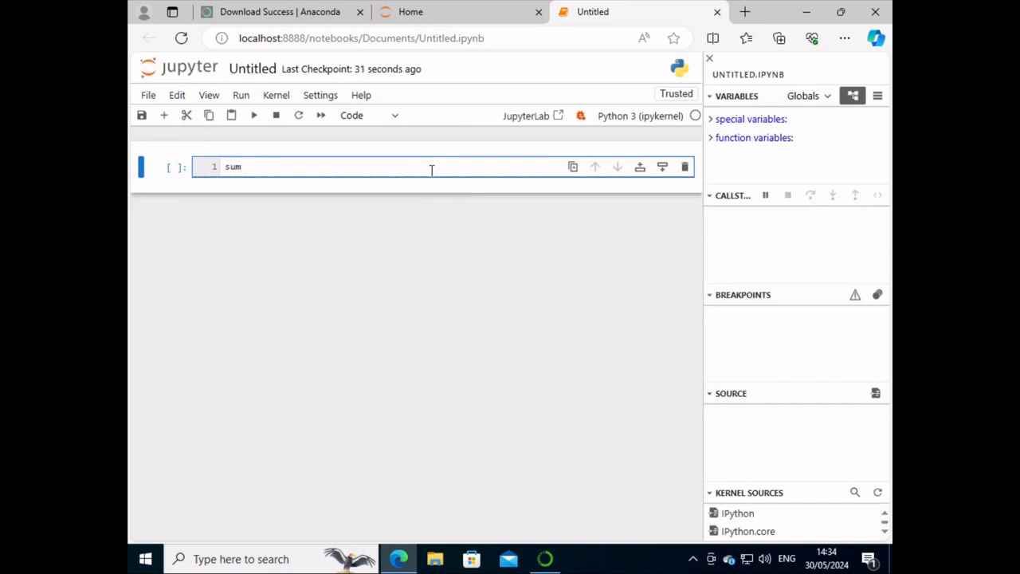
{"action": "type", "text": "sum = 0"}
{"action": "key", "text": "Return"}
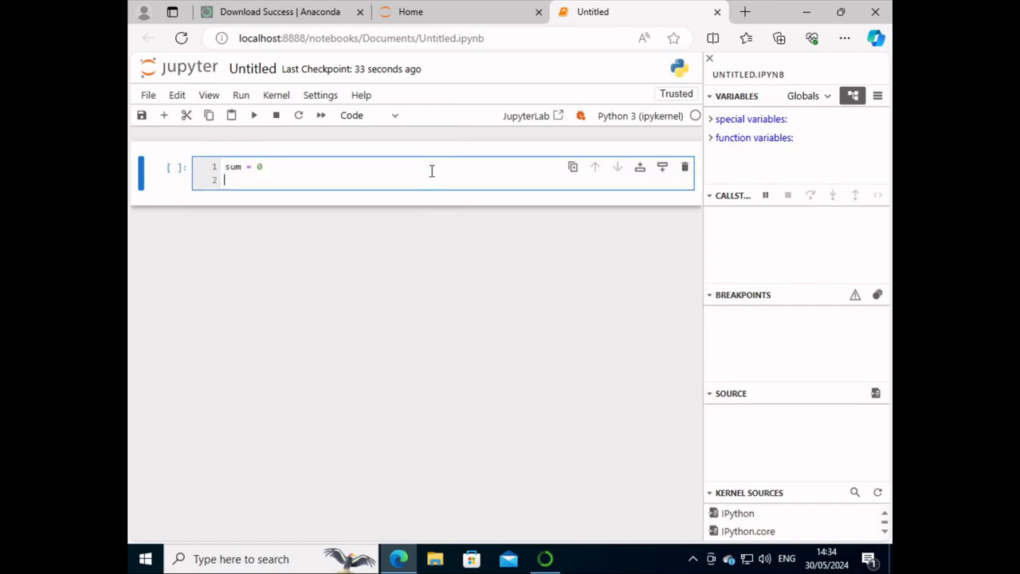
{"action": "type", "text": "for i in range(10):"}
{"action": "key", "text": "Return"}
{"action": "type", "text": "sum += i"}
{"action": "key", "text": "Return"}
{"action": "key", "text": "BackSpace"}
{"action": "type", "text": "print(sum)"}
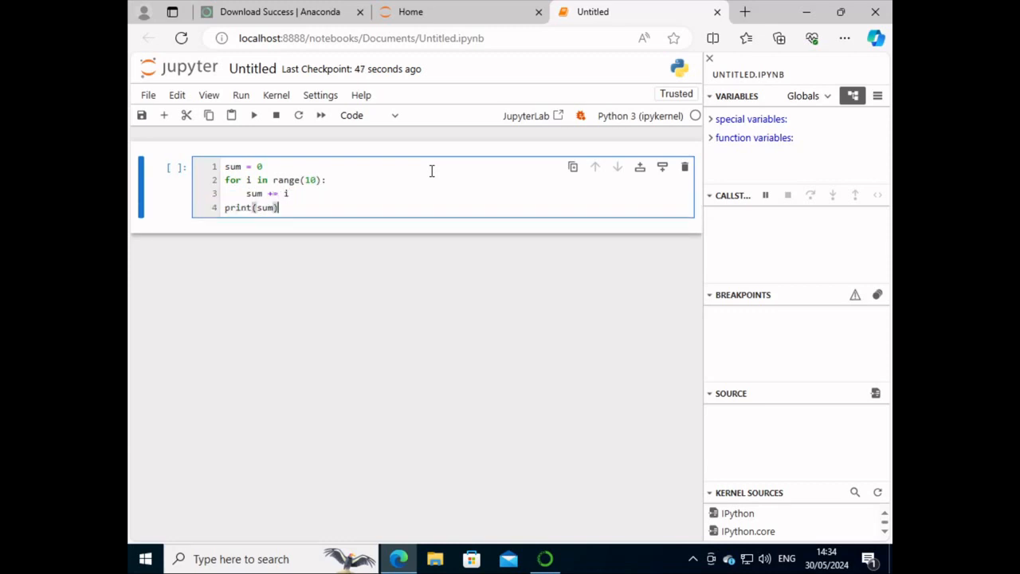
{"action": "left_click", "coordinate": [254, 116]}
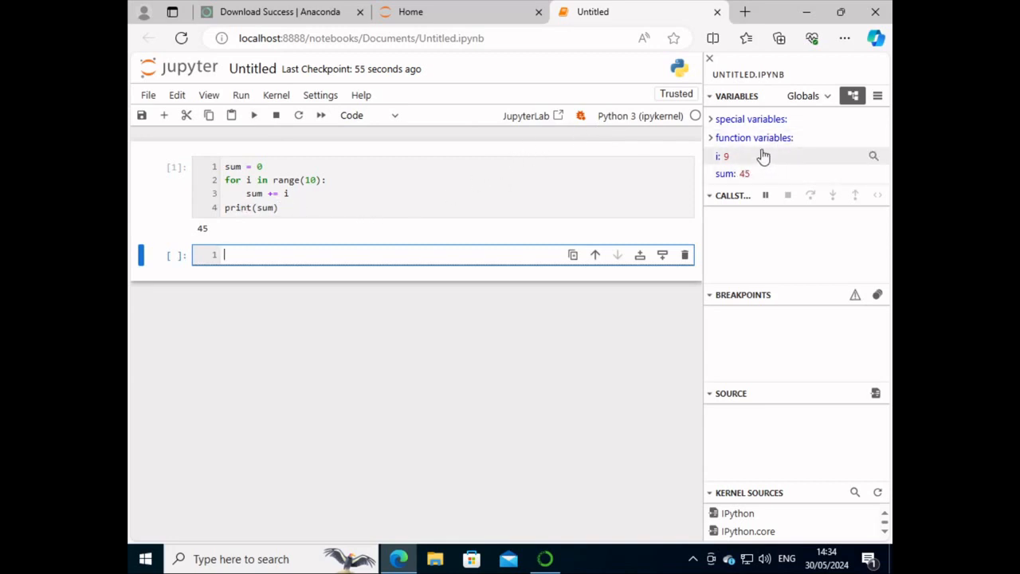
Set a breakpoint on line 3 (sum += i) of the first cell and run that cell again
{"action": "left_click", "coordinate": [201, 196]}
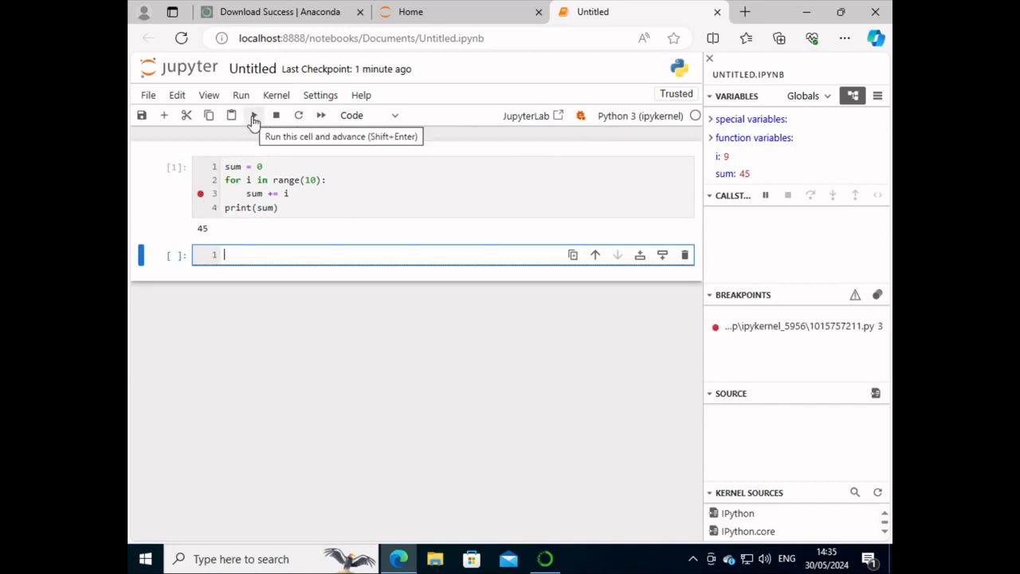
{"action": "left_click", "coordinate": [254, 118]}
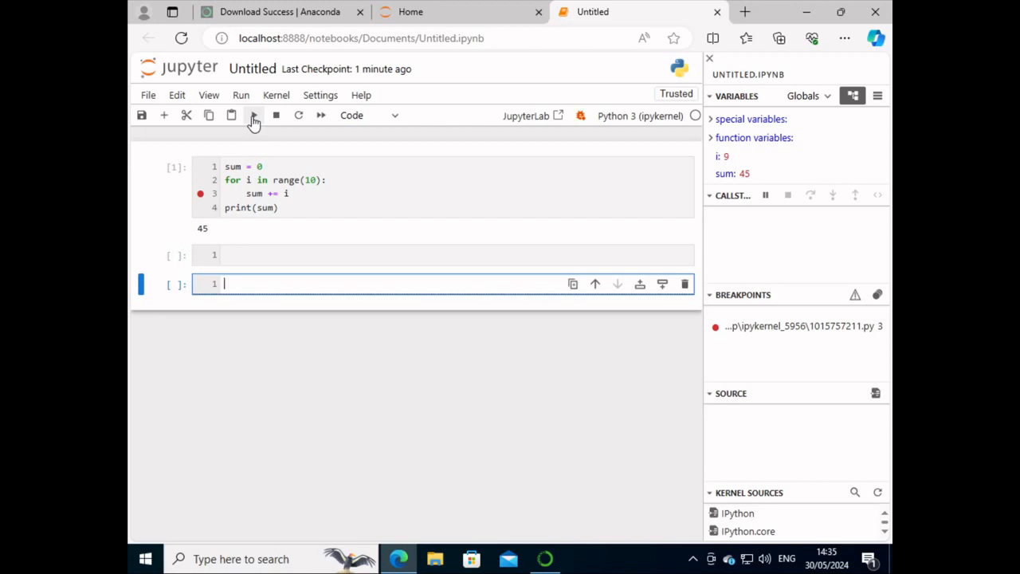
{"action": "left_click", "coordinate": [322, 180]}
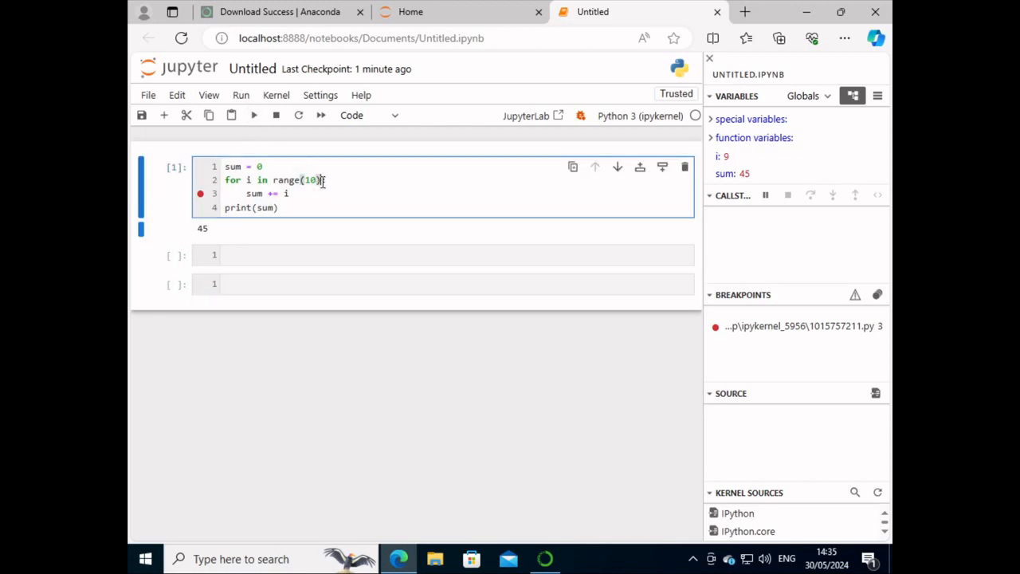
{"action": "left_click", "coordinate": [253, 115]}
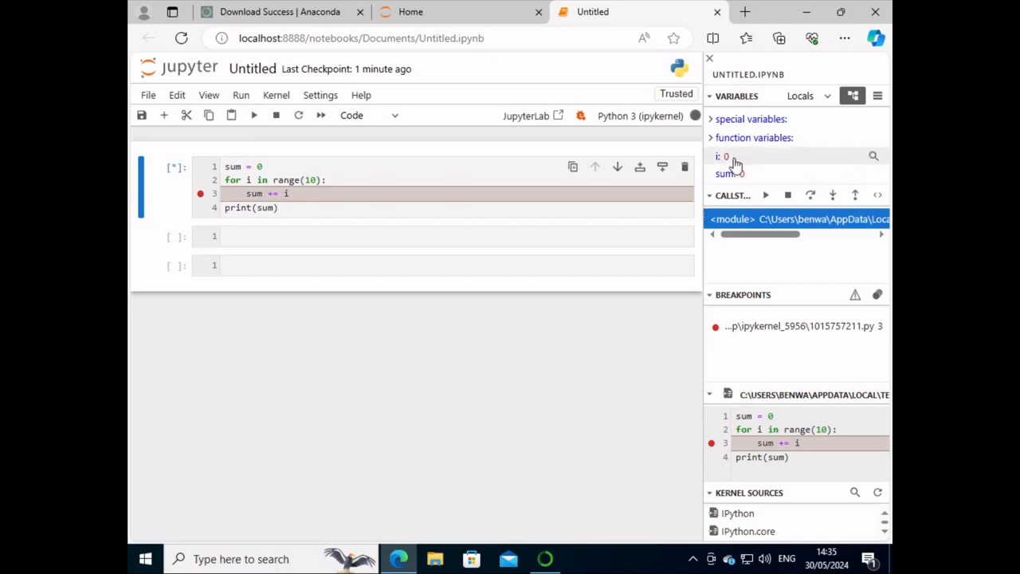
Collapse the Callstack, Breakpoints, Source and Kernel Sources sections so only Variables stays expanded
{"action": "left_click", "coordinate": [711, 197]}
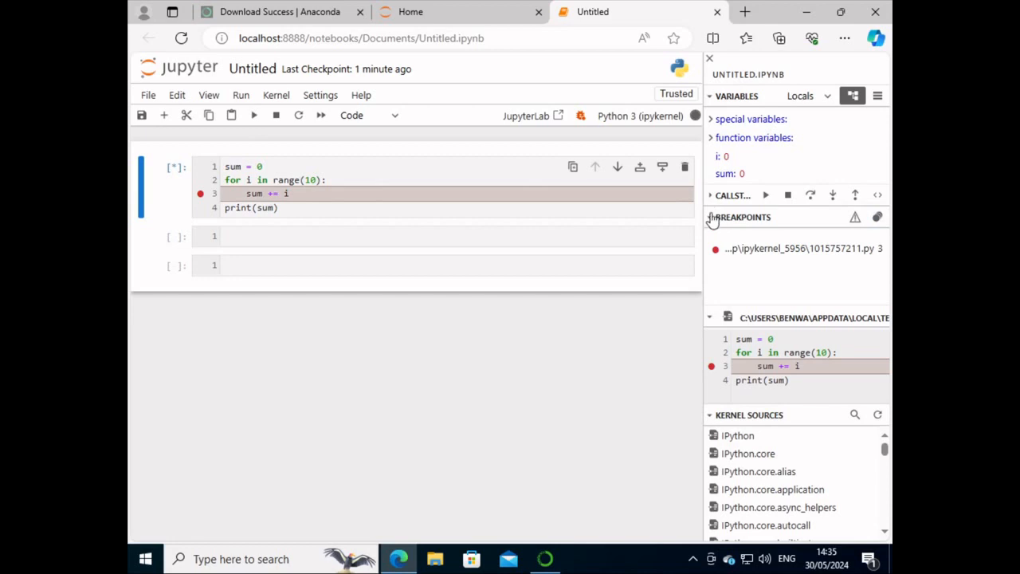
{"action": "left_click", "coordinate": [711, 217]}
{"action": "left_click", "coordinate": [710, 240]}
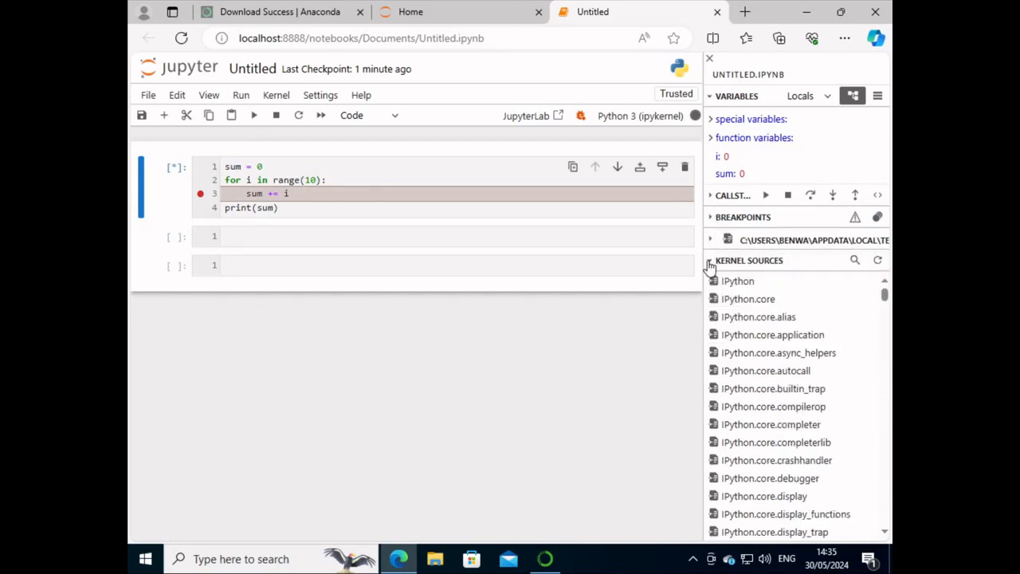
{"action": "left_click", "coordinate": [710, 263]}
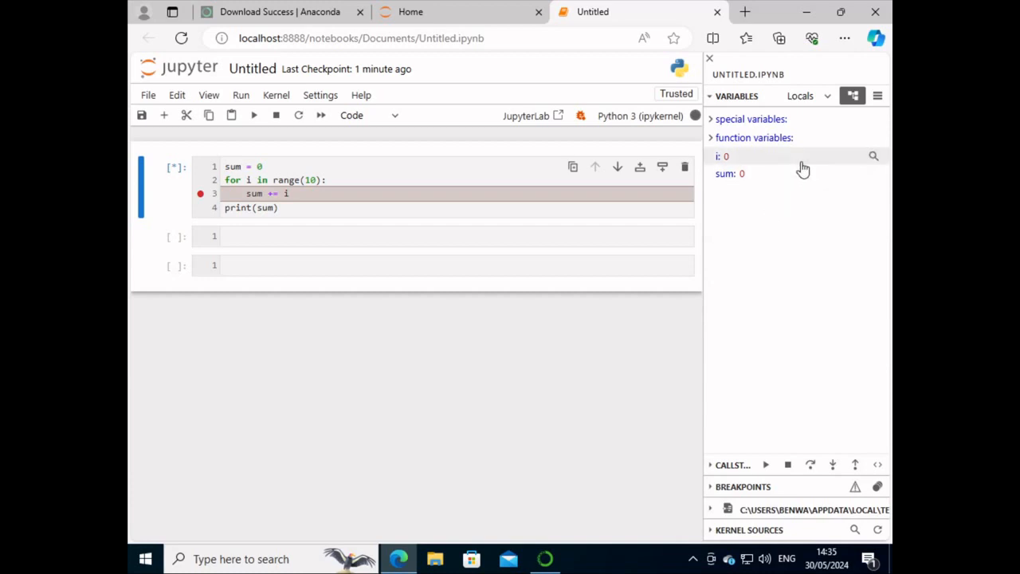
Step over the for loop line by line through the iteration where i is 4, watching i and sum
{"action": "left_click", "coordinate": [812, 467]}
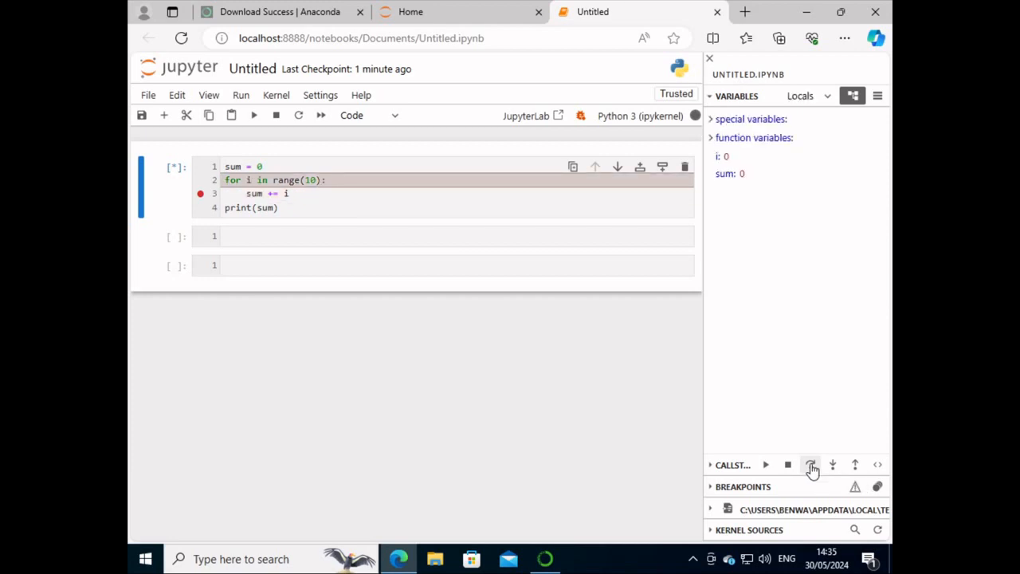
{"action": "left_click", "coordinate": [811, 467]}
{"action": "left_click", "coordinate": [812, 468]}
{"action": "left_click", "coordinate": [812, 467]}
{"action": "left_click", "coordinate": [811, 467]}
{"action": "left_click", "coordinate": [812, 467]}
{"action": "left_click", "coordinate": [812, 467]}
{"action": "left_click", "coordinate": [812, 467]}
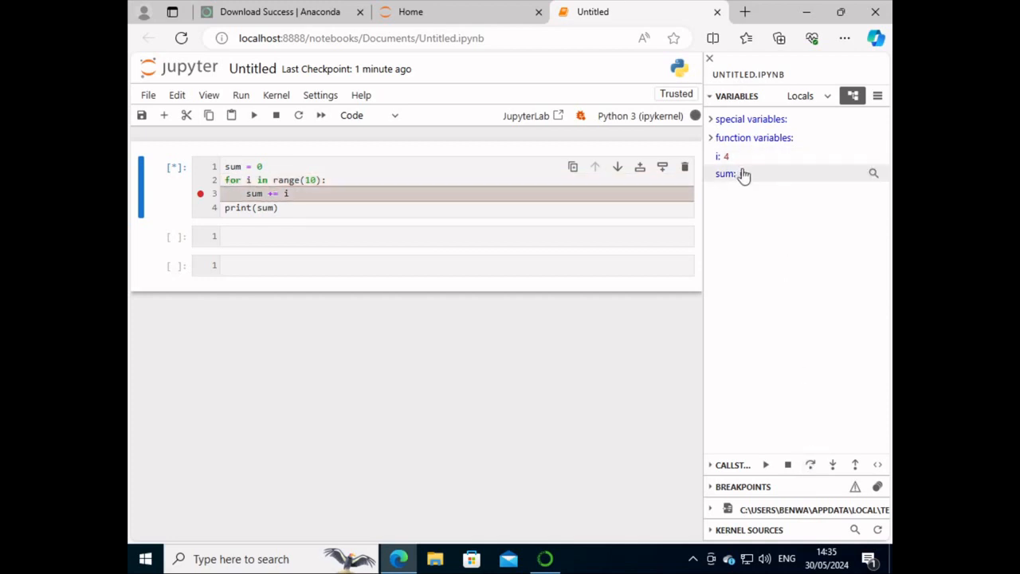
{"action": "left_click", "coordinate": [811, 467]}
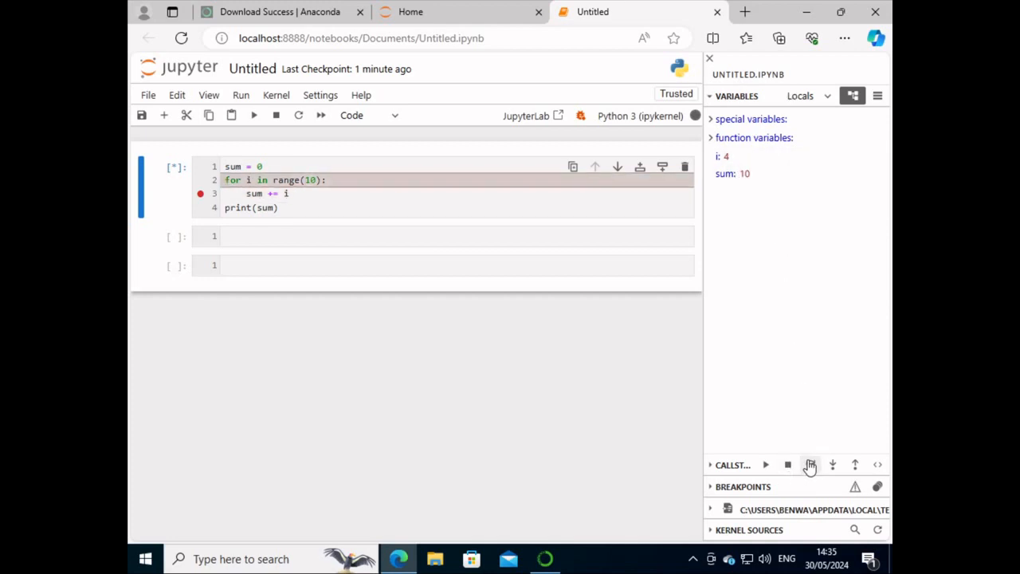
Continue execution through further loop iterations, remove the breakpoint on line 3 and let the cell run to its end
{"action": "left_click", "coordinate": [765, 468]}
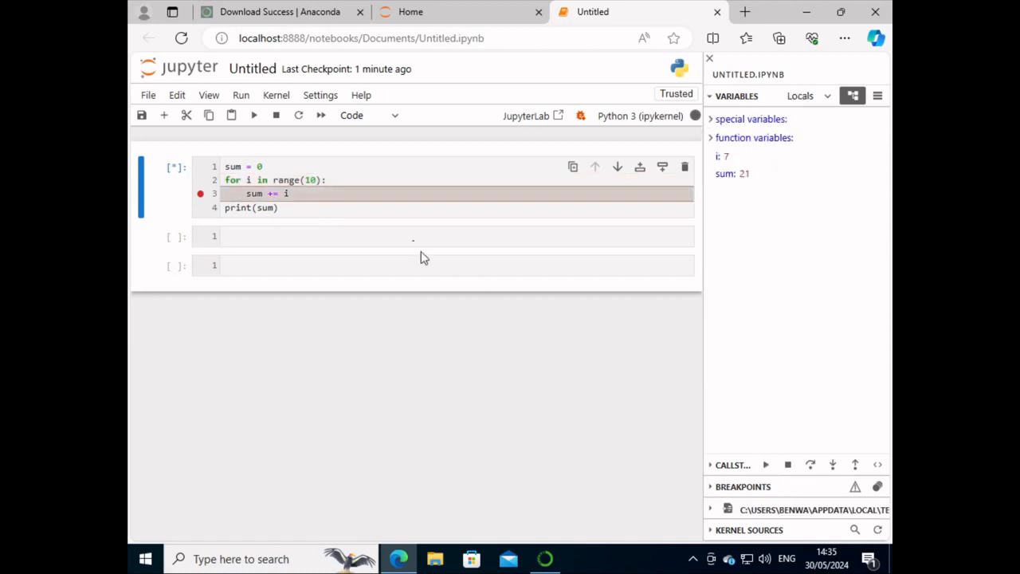
{"action": "left_click", "coordinate": [200, 194]}
{"action": "left_click", "coordinate": [764, 467]}
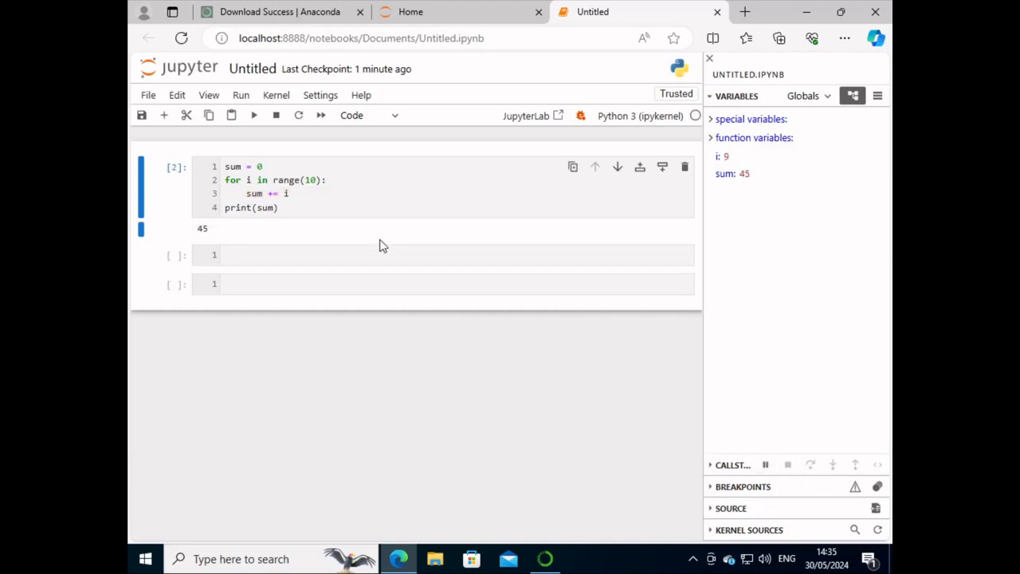